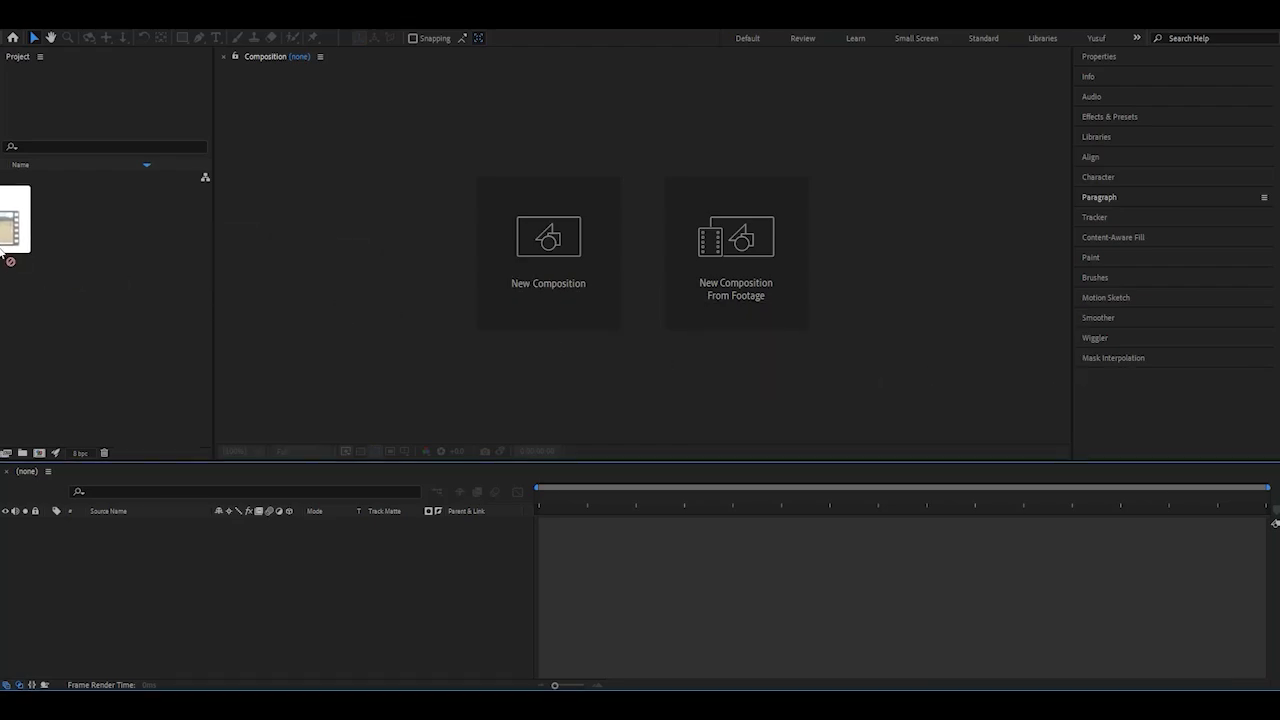
- Import the pickup MP4, build the 2649339_Travel_Sand_3840x2160 composition from it, and preview playback
{"action": "left_click_drag", "start_coordinate": [2, 230], "coordinate": [53, 248]}
{"action": "left_click_drag", "start_coordinate": [53, 180], "coordinate": [40, 452]}
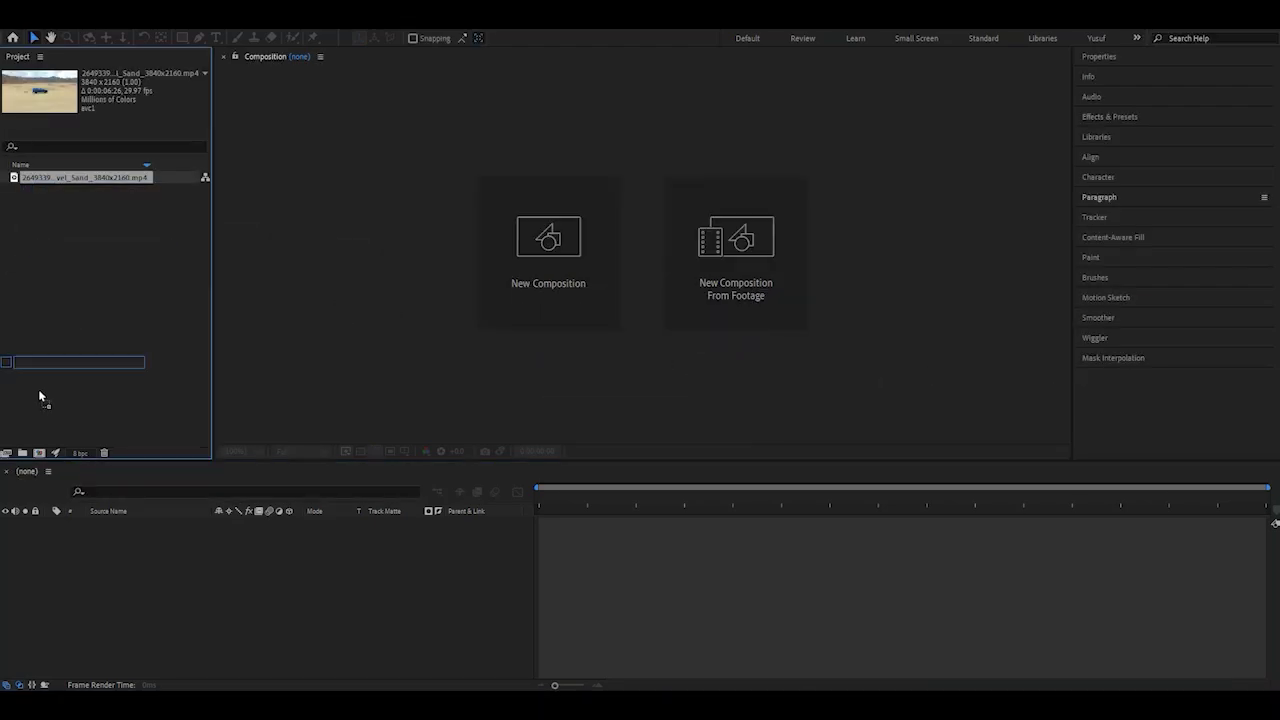
{"action": "key", "text": "space"}
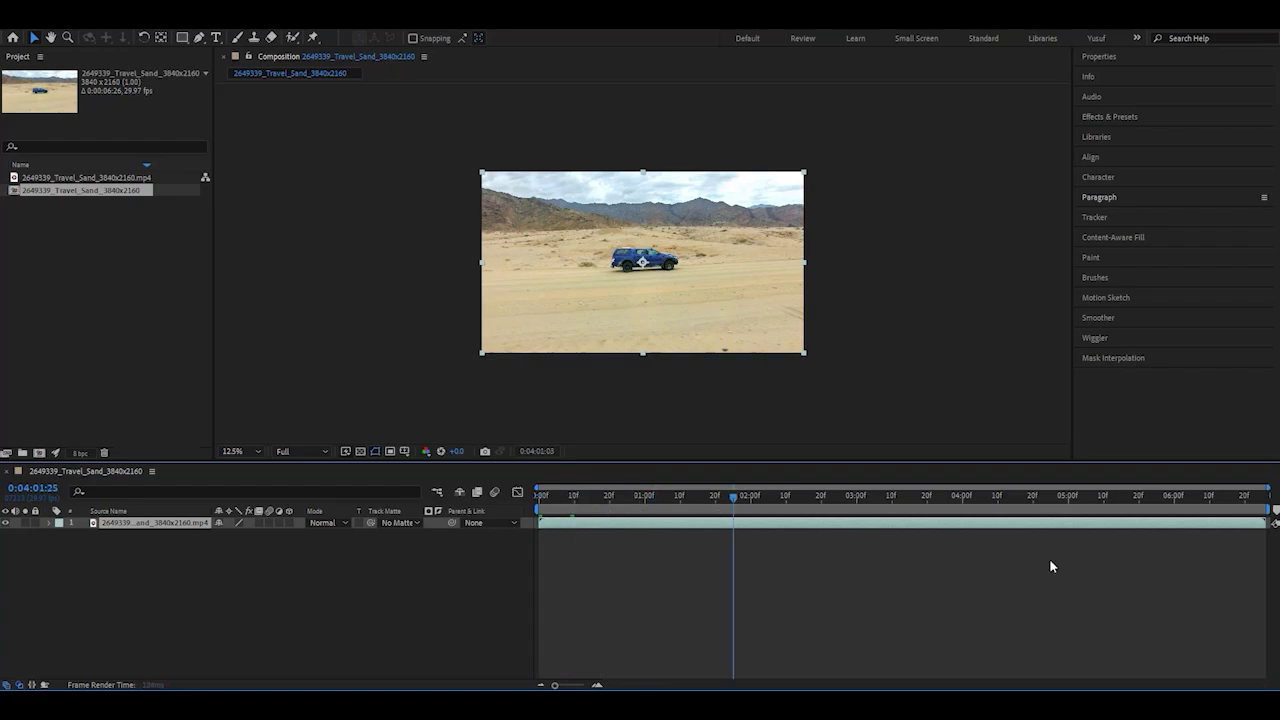
{"action": "key", "text": "space"}
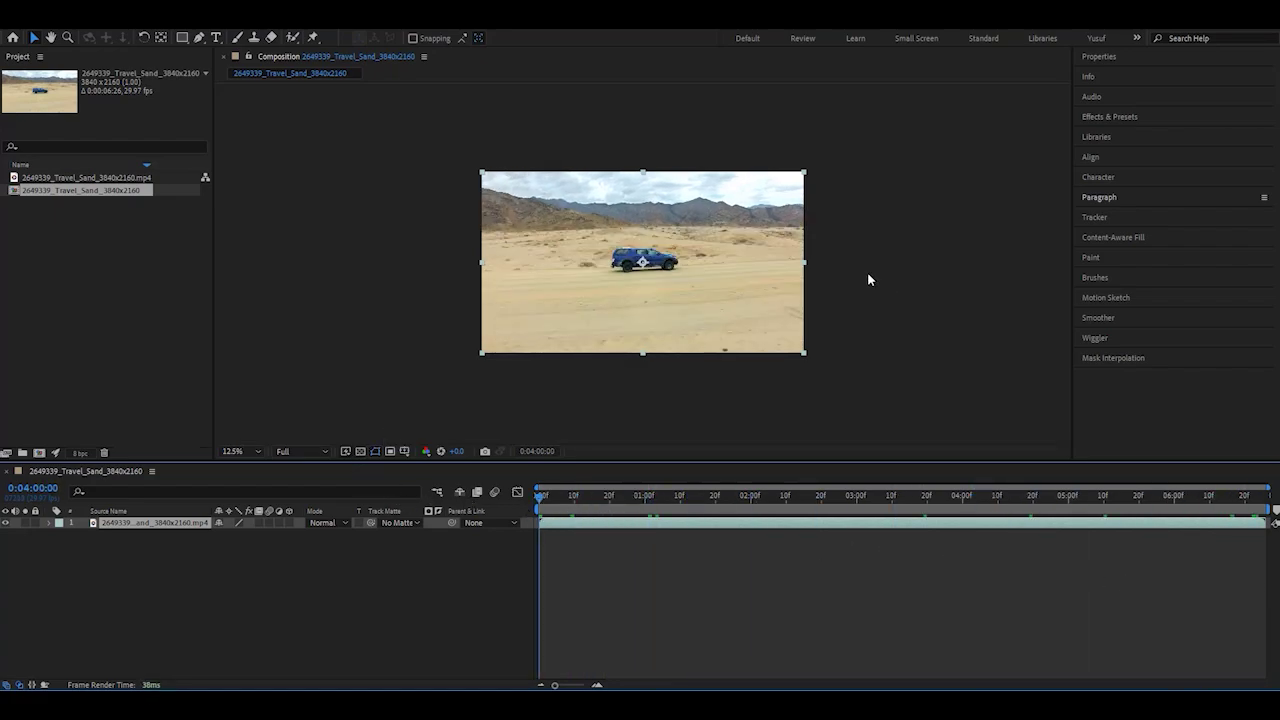
- Deselect the footage layer and scroll through the timeline to review the comp
{"action": "left_click", "coordinate": [448, 632]}
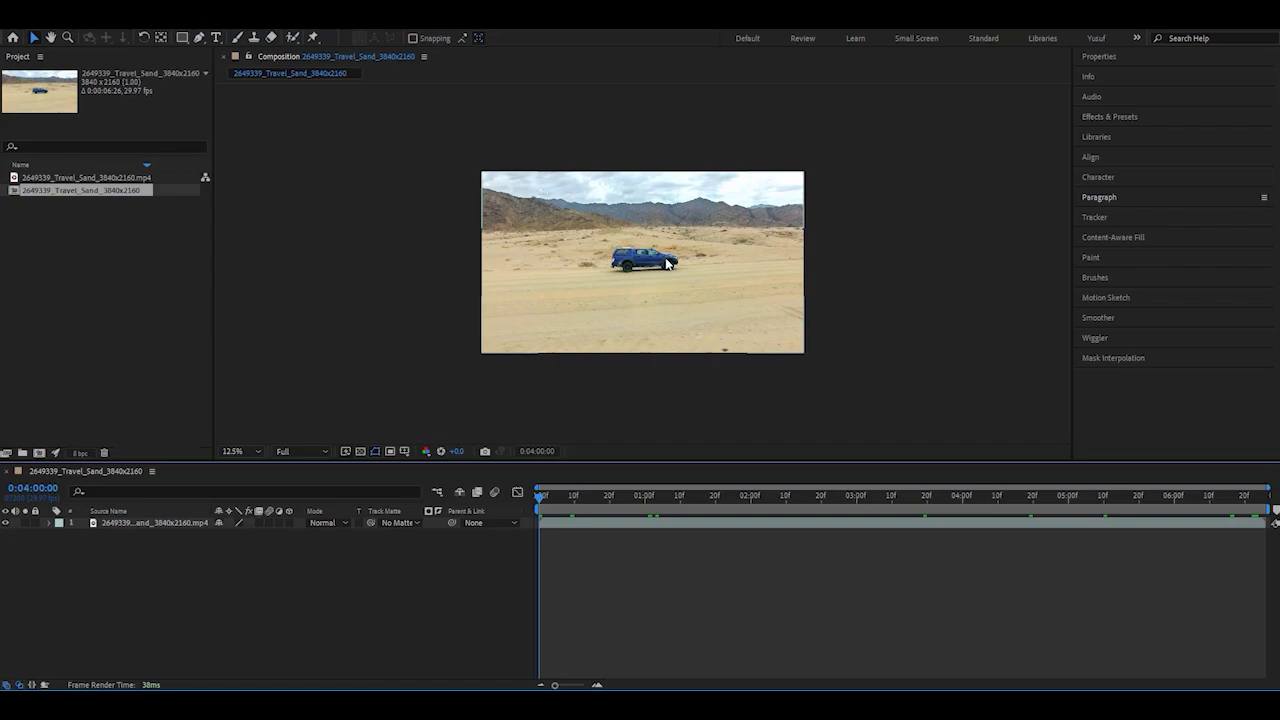
{"action": "scroll", "coordinate": [673, 262], "scroll_direction": "up", "scroll_amount": 2}
{"action": "scroll", "coordinate": [670, 256], "scroll_direction": "up", "scroll_amount": 2}
{"action": "scroll", "coordinate": [670, 256], "scroll_direction": "up", "scroll_amount": 4}
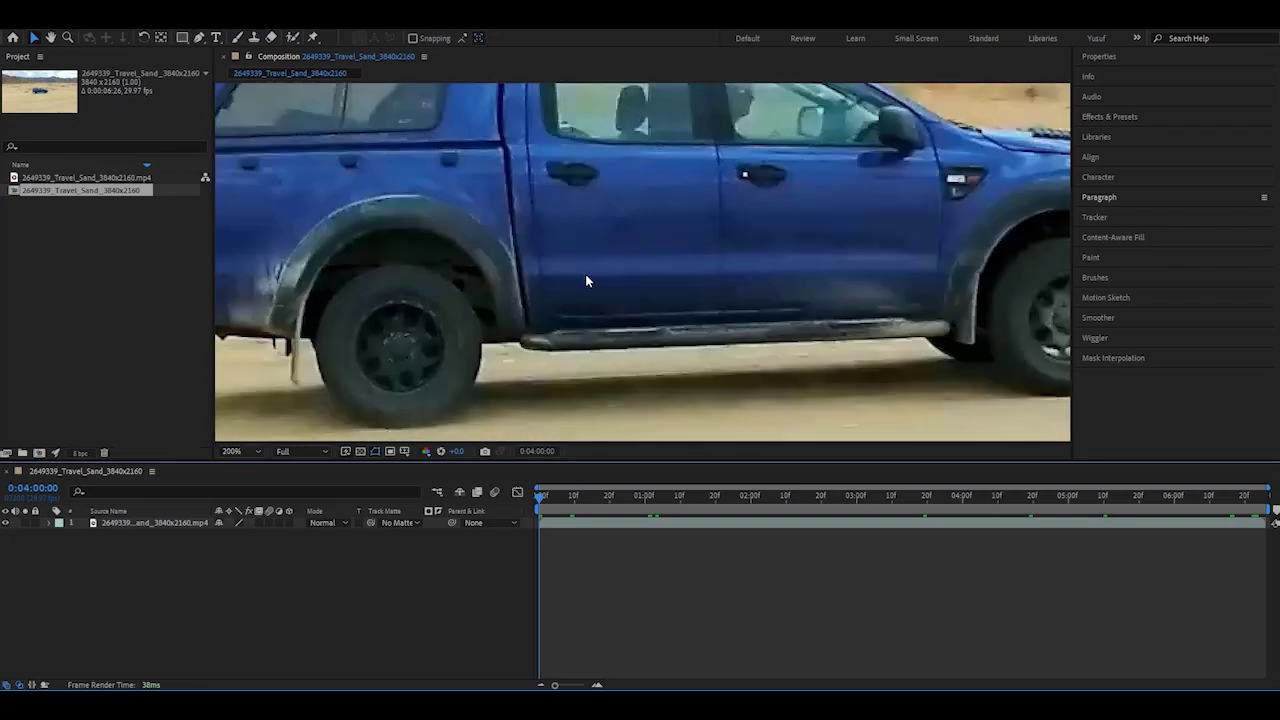
{"action": "scroll", "coordinate": [580, 272], "scroll_direction": "down", "scroll_amount": 2}
{"action": "scroll", "coordinate": [686, 242], "scroll_direction": "down", "scroll_amount": 2}
{"action": "scroll", "coordinate": [692, 241], "scroll_direction": "up", "scroll_amount": 2}
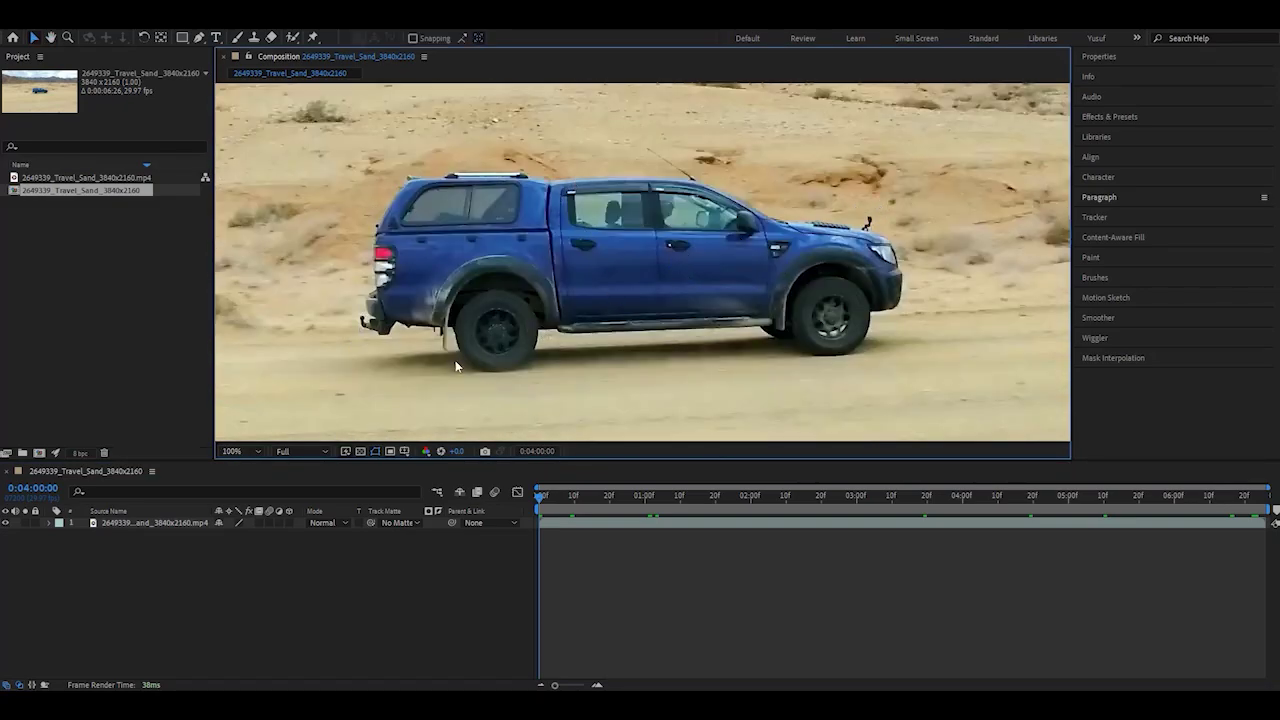
- Choose the Rectangle tool from the shape drawing tools
{"action": "left_click", "coordinate": [199, 37]}
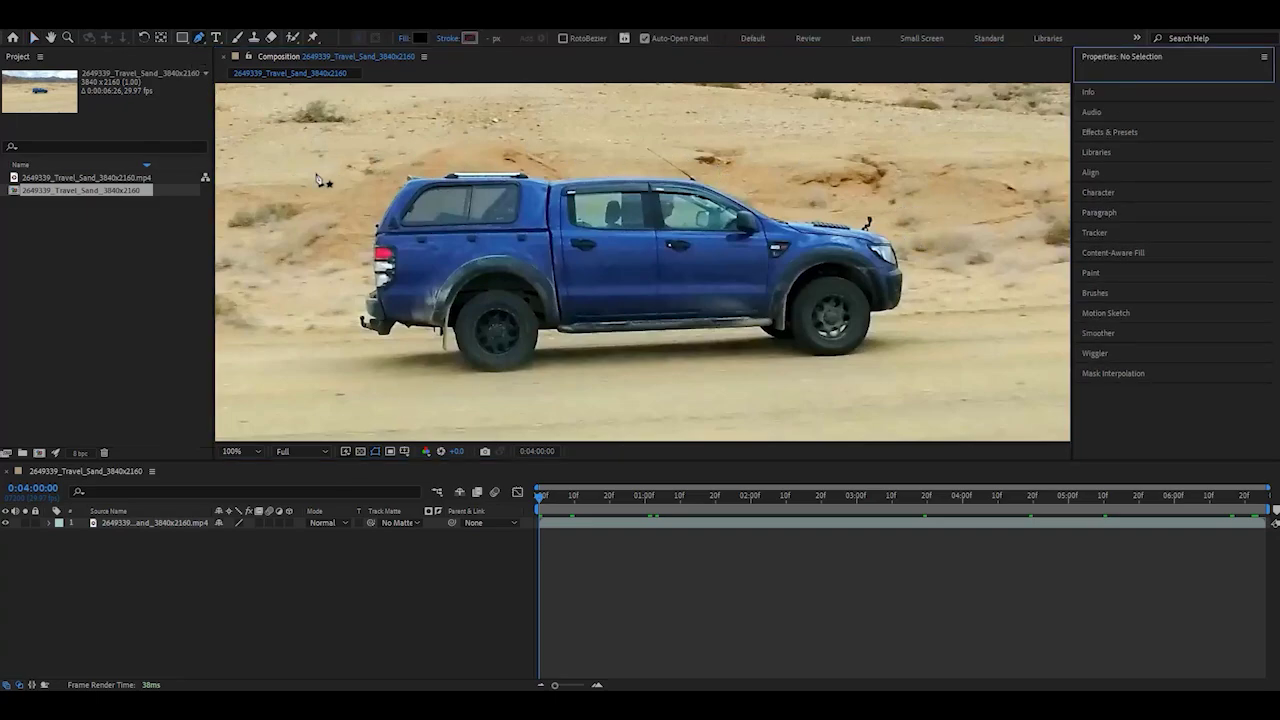
{"action": "left_click", "coordinate": [183, 38]}
{"action": "left_click", "coordinate": [180, 40]}
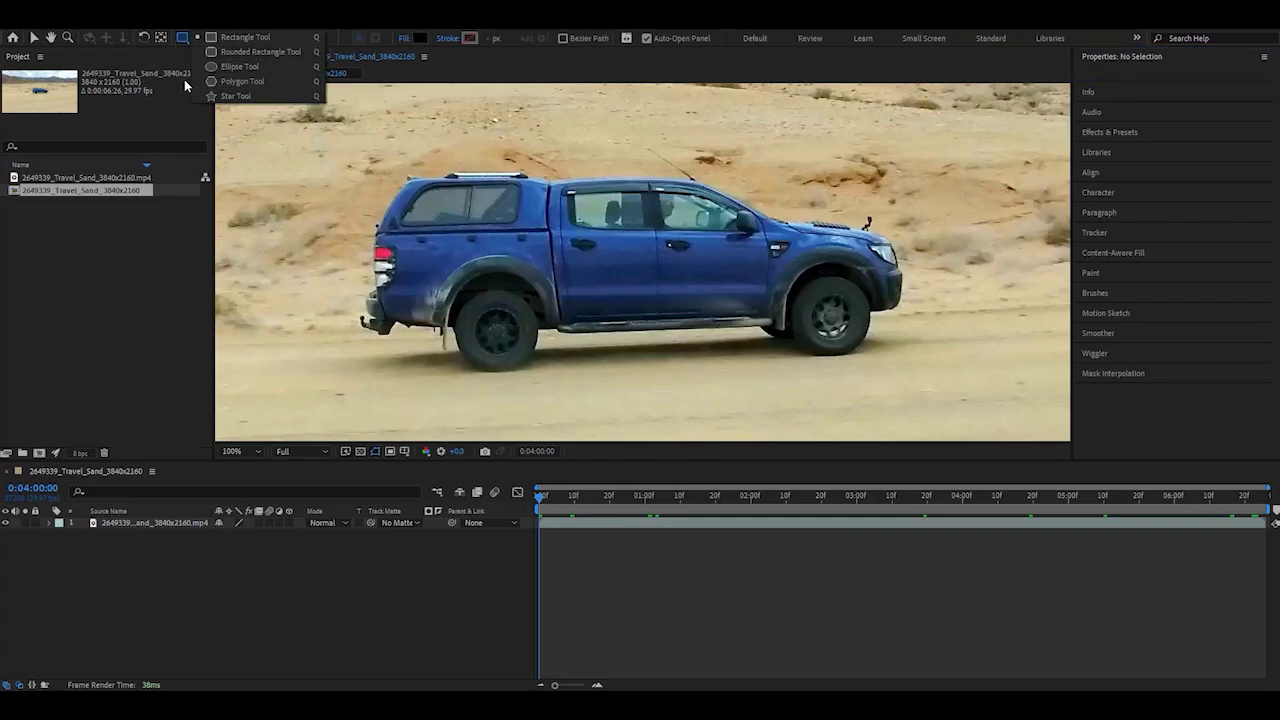
{"action": "left_click", "coordinate": [183, 40]}
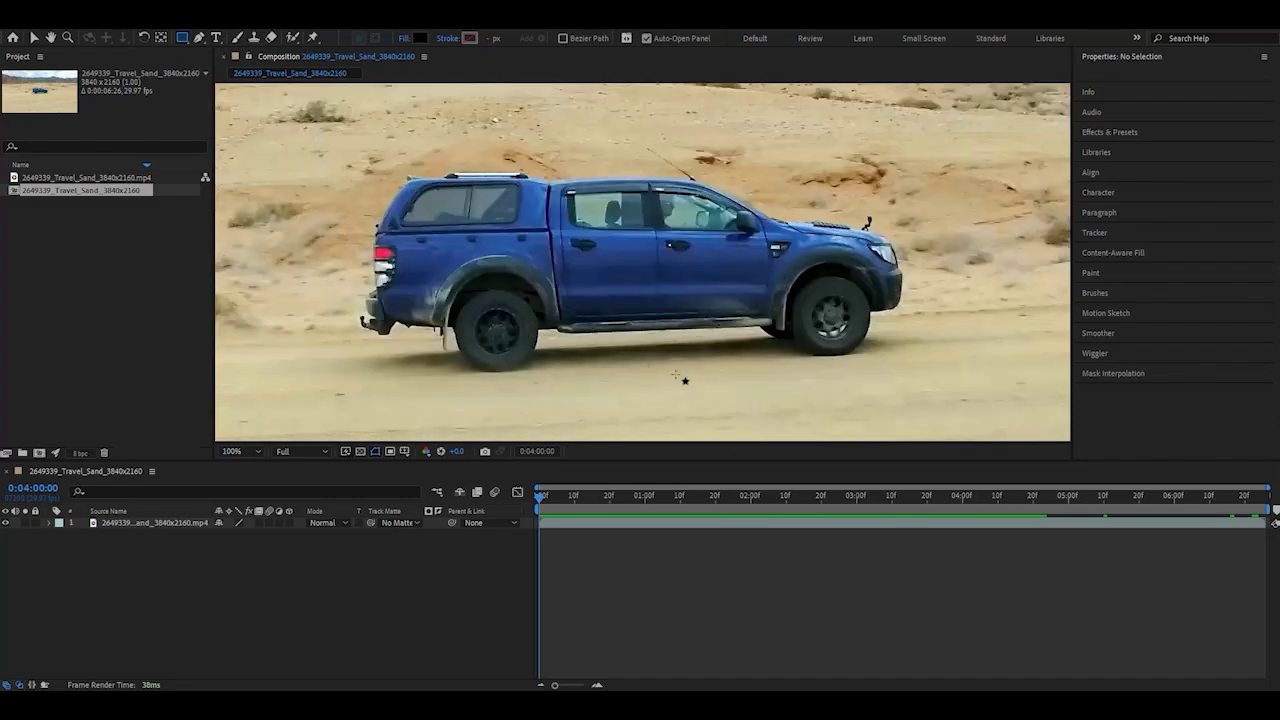
- At 50% zoom, delete the stray rectangle layer and draw Mask 1 around the truck
{"action": "key", "text": "comma"}
{"action": "key", "text": "comma"}
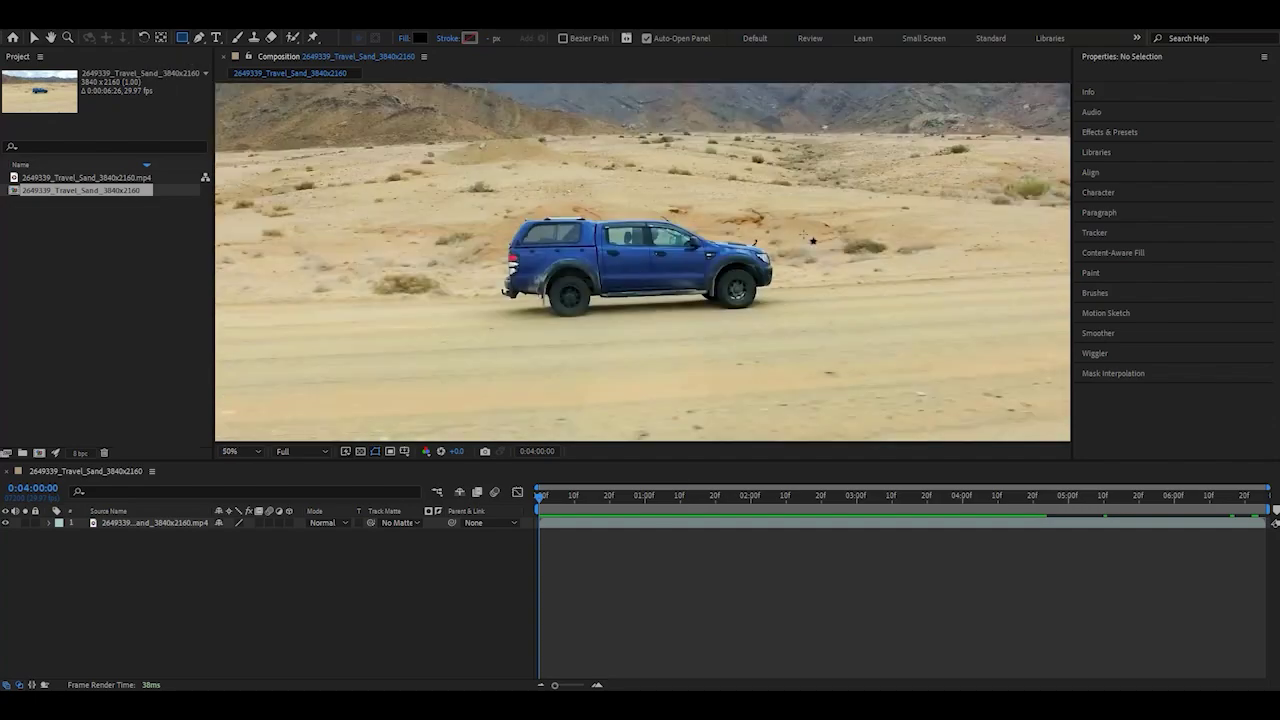
{"action": "left_click_drag", "start_coordinate": [816, 167], "coordinate": [464, 345]}
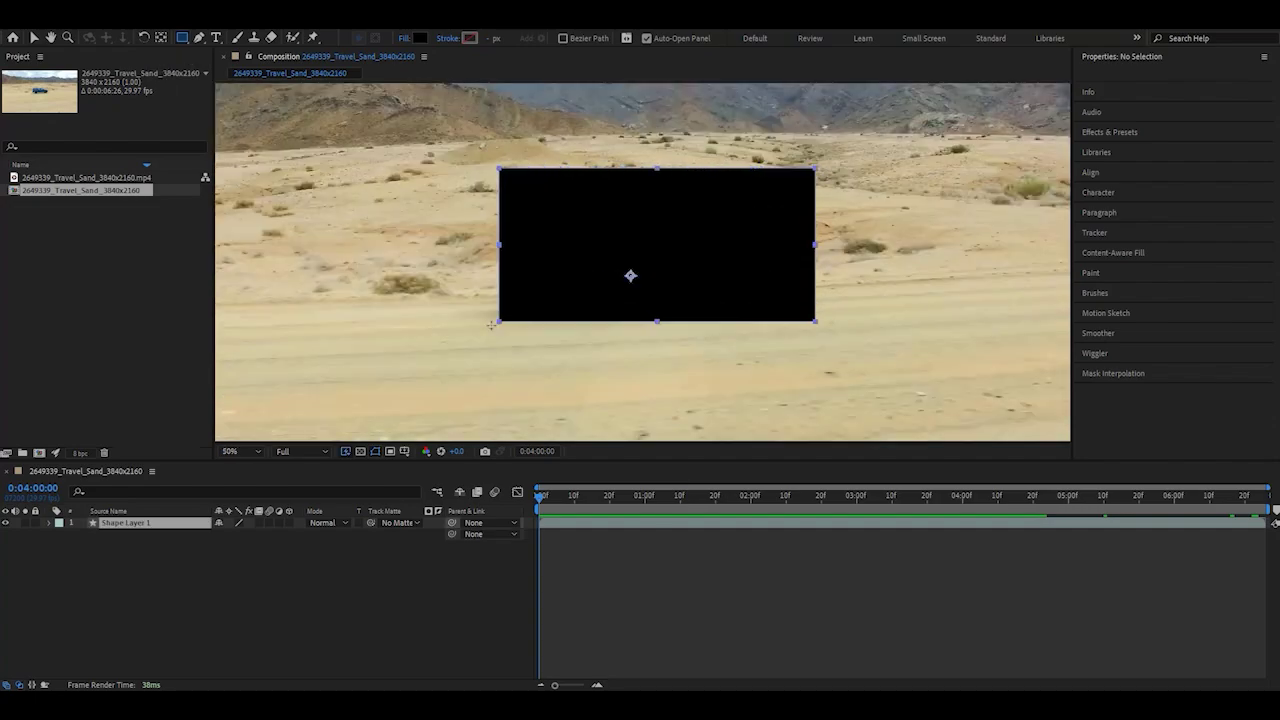
{"action": "key", "text": "Delete"}
{"action": "left_click", "coordinate": [155, 523]}
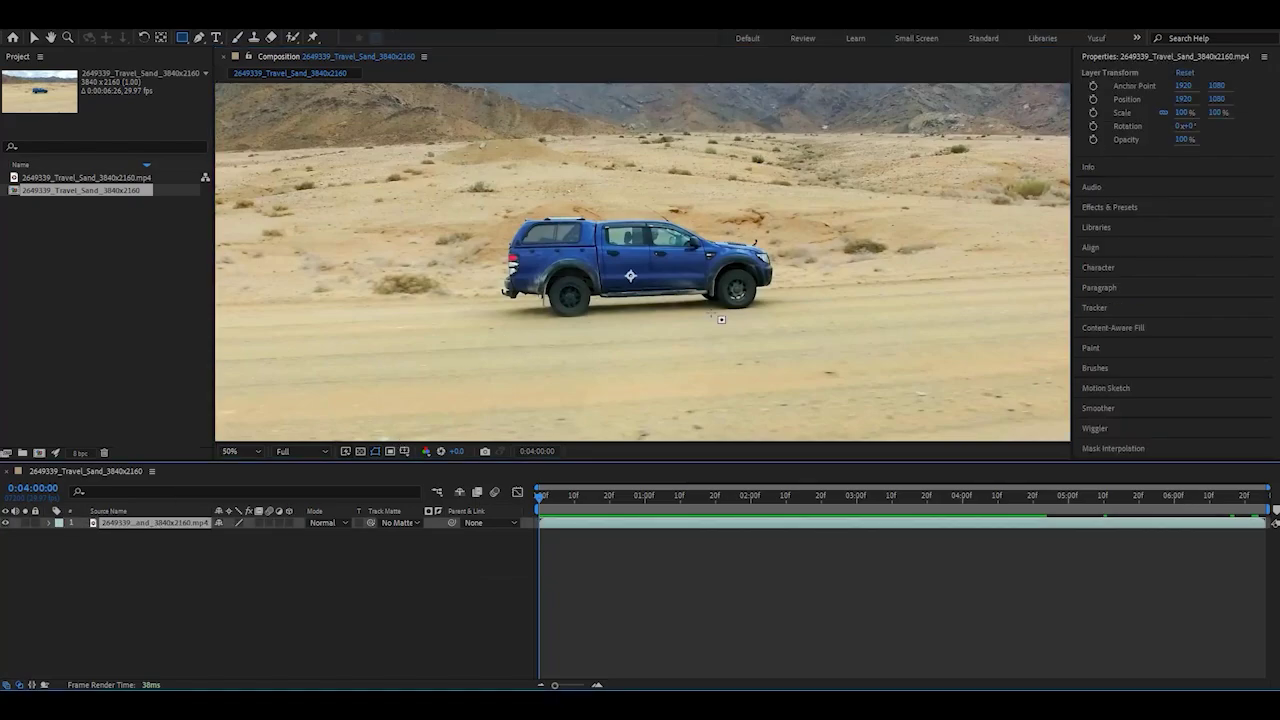
{"action": "left_click_drag", "start_coordinate": [833, 171], "coordinate": [443, 364]}
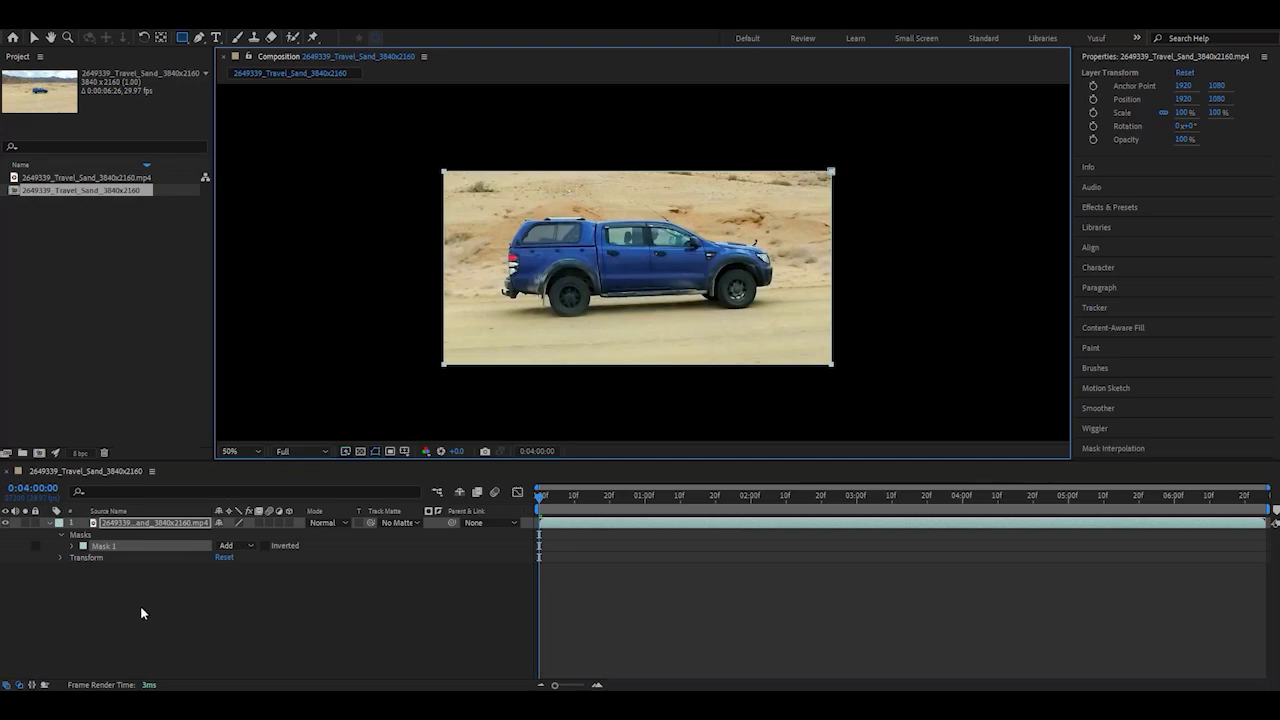
- Set Mask 1's mode to None so the full desert clip shows again
{"action": "left_click", "coordinate": [245, 546]}
{"action": "left_click", "coordinate": [263, 561]}
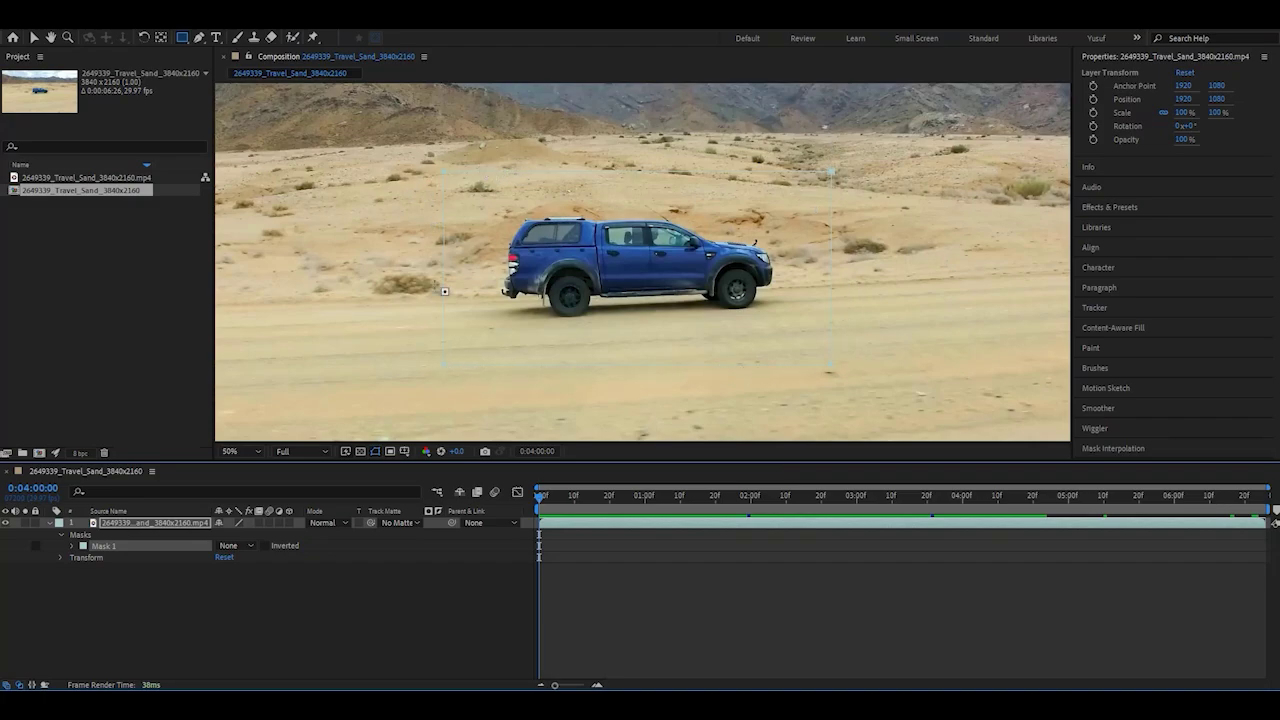
{"action": "scroll", "coordinate": [436, 267], "scroll_direction": "up", "scroll_amount": 2}
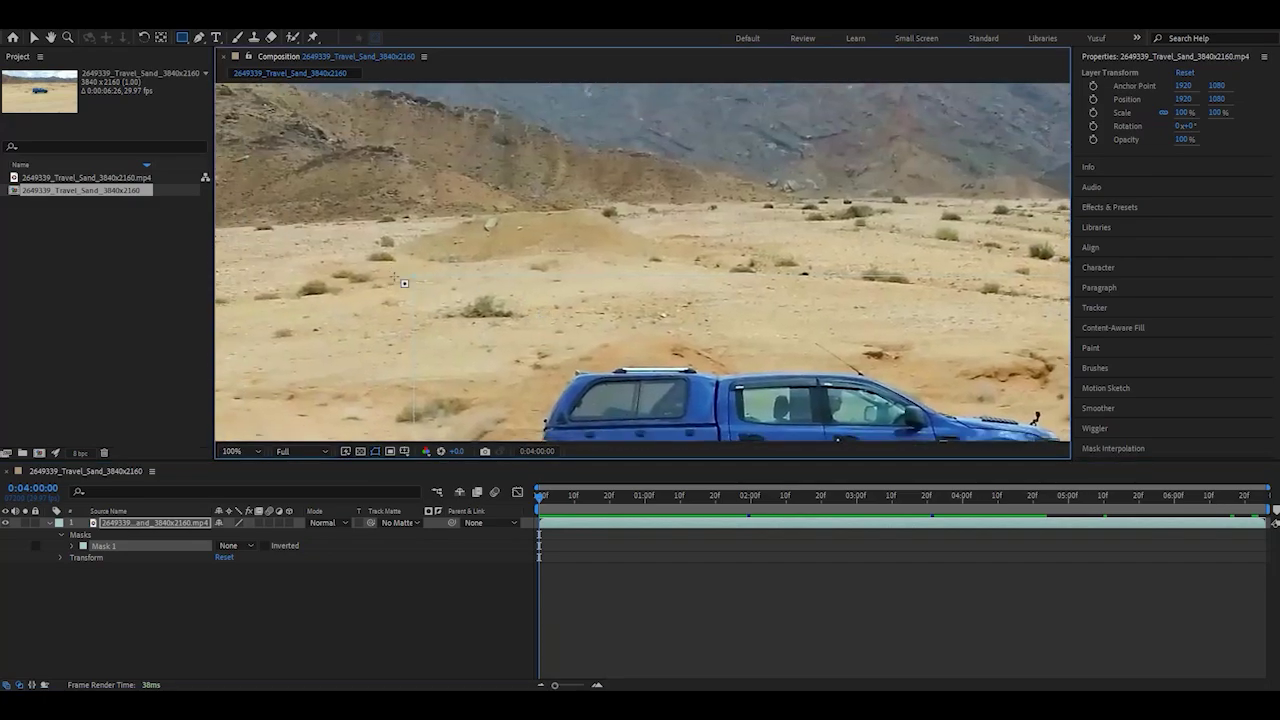
{"action": "left_click_drag", "start_coordinate": [430, 374], "coordinate": [440, 224]}
{"action": "left_click_drag", "start_coordinate": [459, 386], "coordinate": [350, 258]}
{"action": "scroll", "coordinate": [646, 315], "scroll_direction": "down", "scroll_amount": 1}
{"action": "scroll", "coordinate": [787, 297], "scroll_direction": "down", "scroll_amount": 1}
{"action": "scroll", "coordinate": [741, 272], "scroll_direction": "down", "scroll_amount": 2}
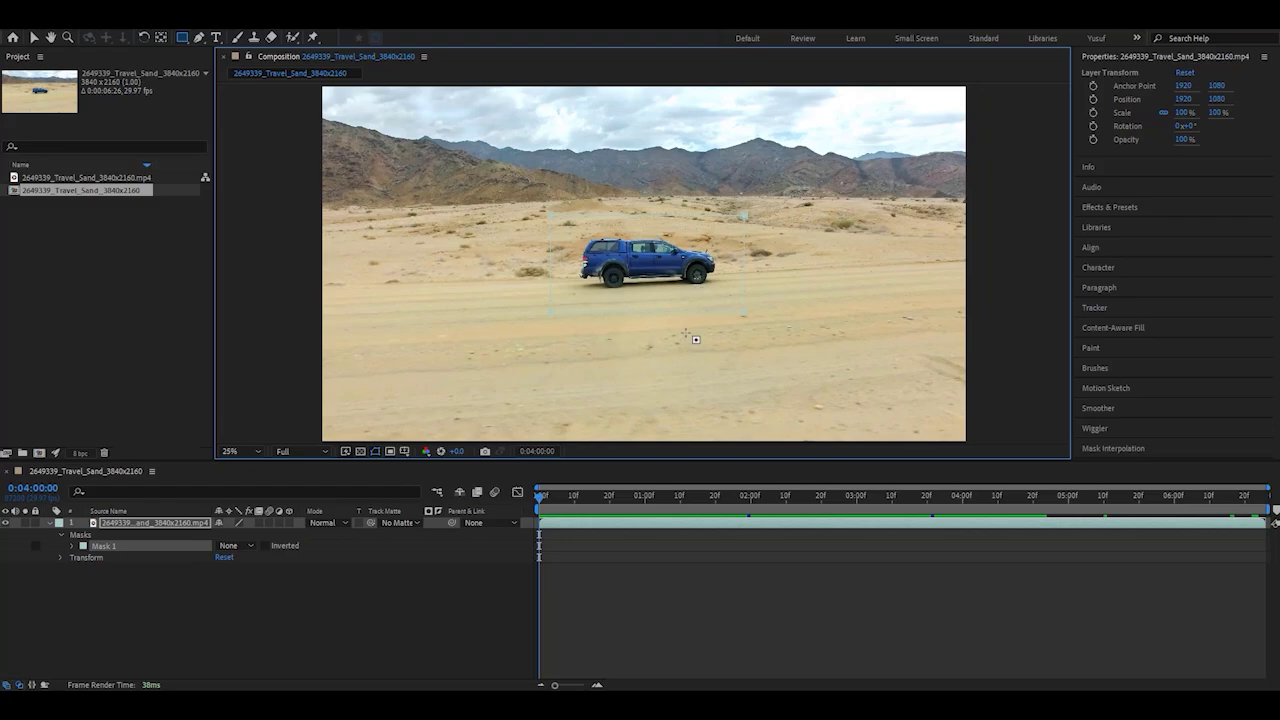
- Choose Track Mask for Mask 1 to bring up the Tracker panel
{"action": "left_click", "coordinate": [119, 545]}
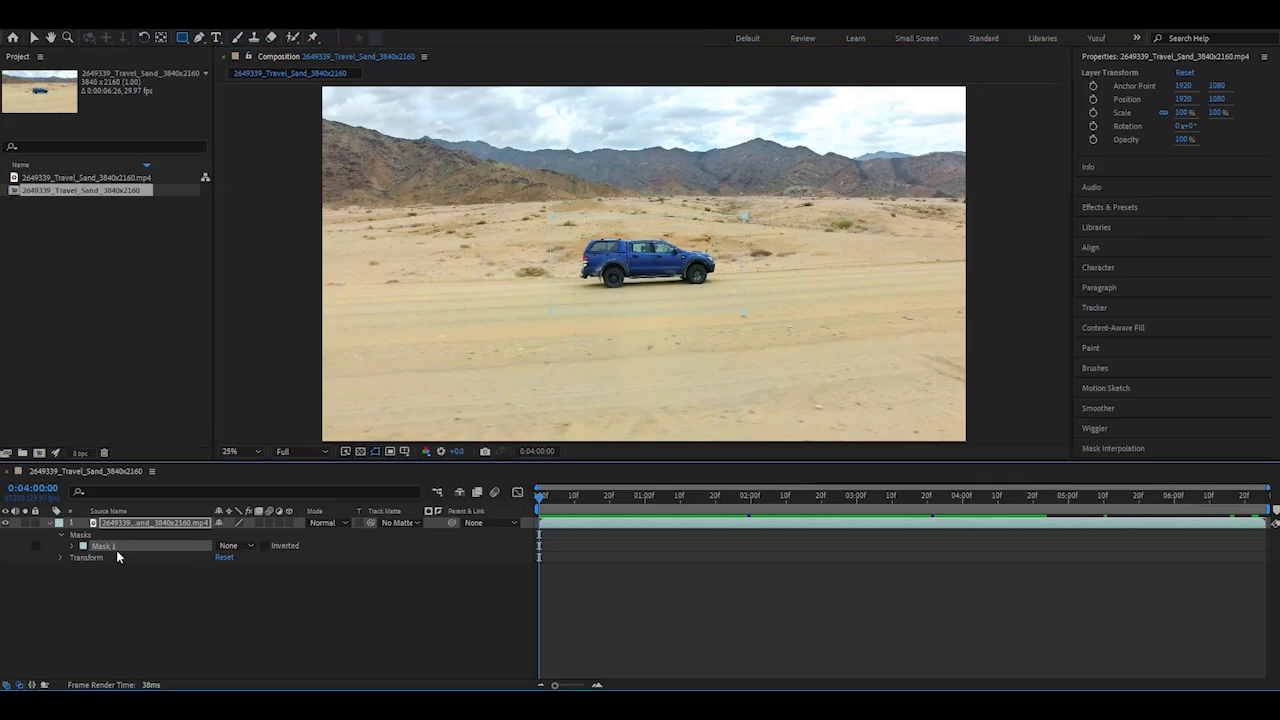
{"action": "right_click", "coordinate": [110, 550]}
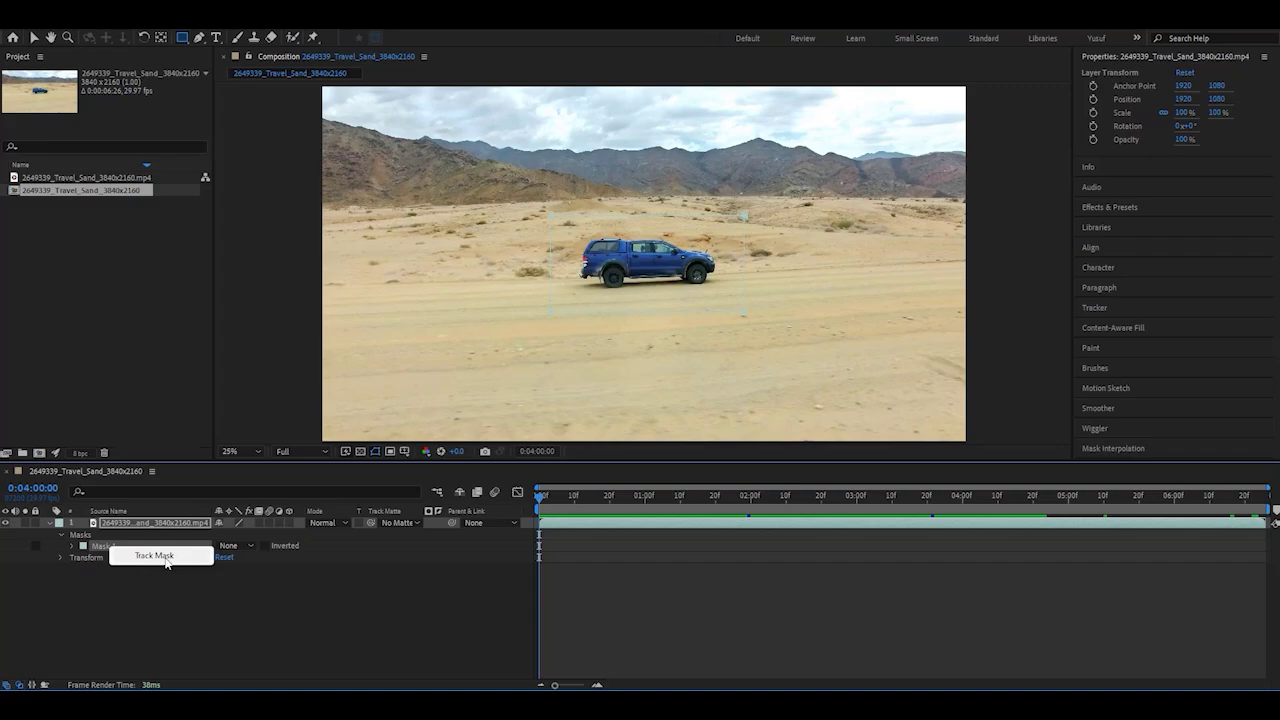
{"action": "left_click", "coordinate": [155, 556]}
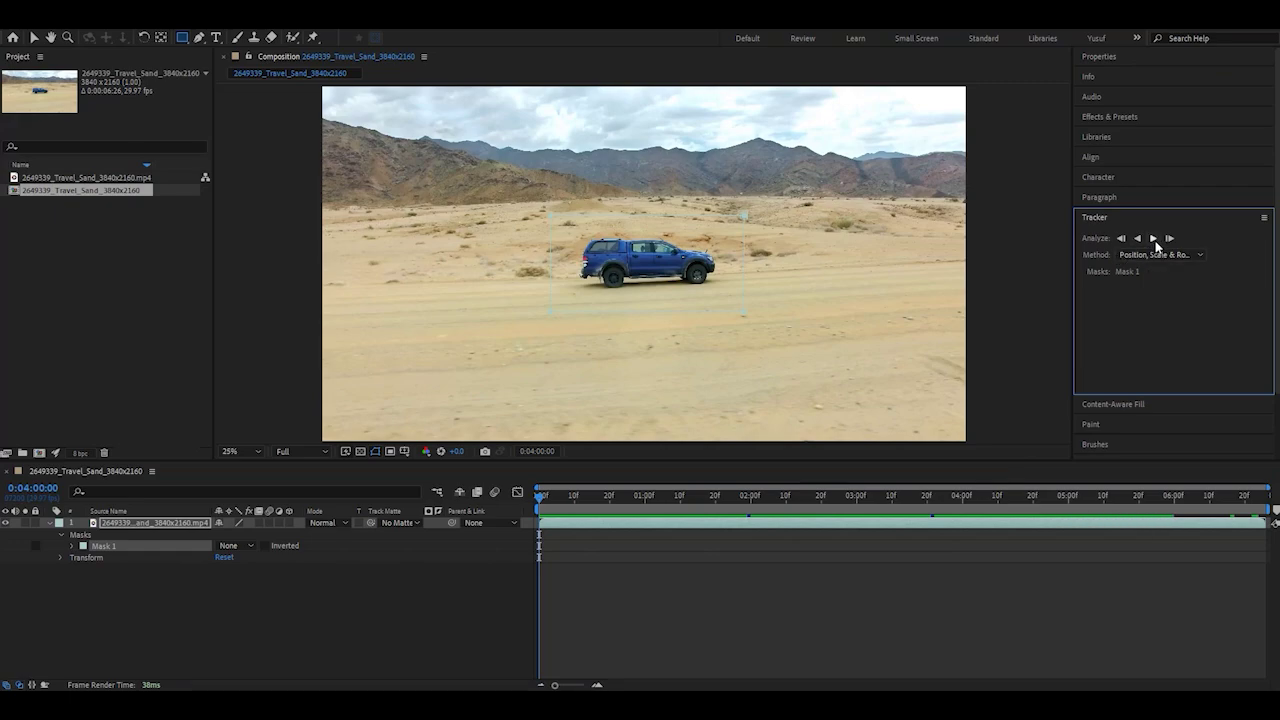
- Track Mask 1 forward through the whole clip, then play it back from the start
{"action": "left_click", "coordinate": [1154, 240]}
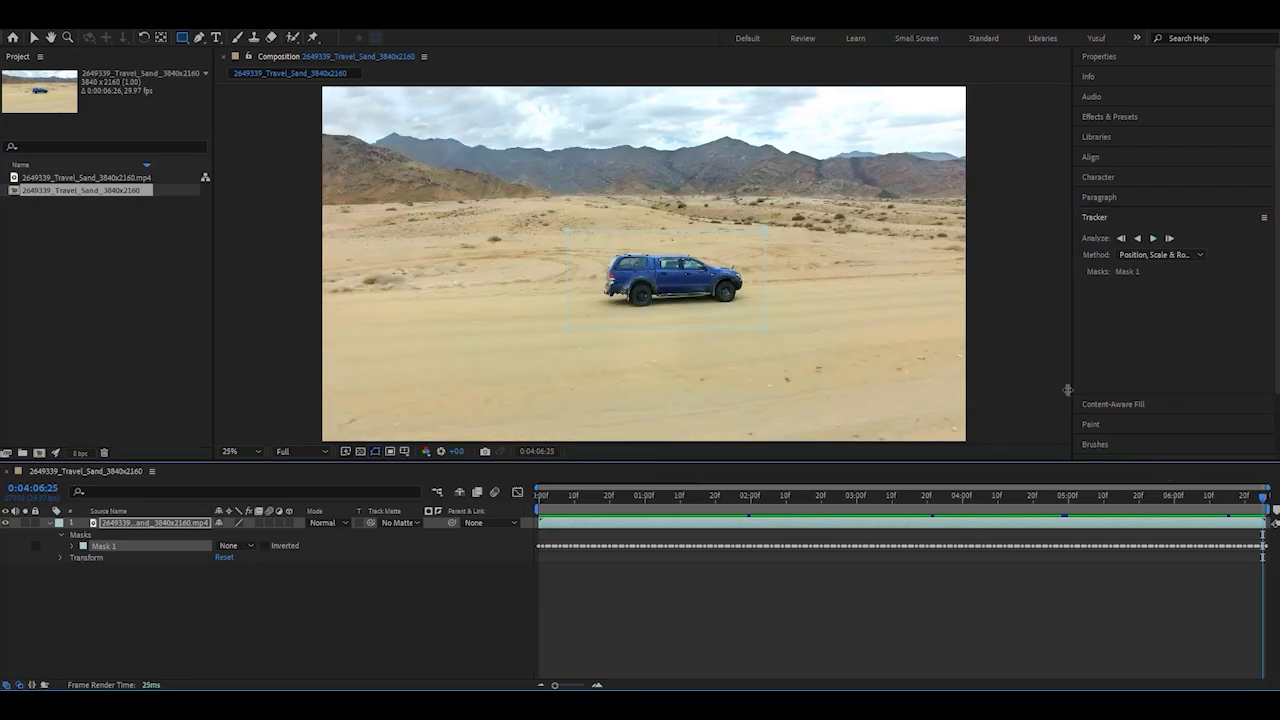
{"action": "mouse_move", "coordinate": [1262, 503]}
{"action": "left_mouse_down"}
{"action": "mouse_move", "coordinate": [554, 512]}
{"action": "mouse_move", "coordinate": [945, 512]}
{"action": "left_mouse_up"}
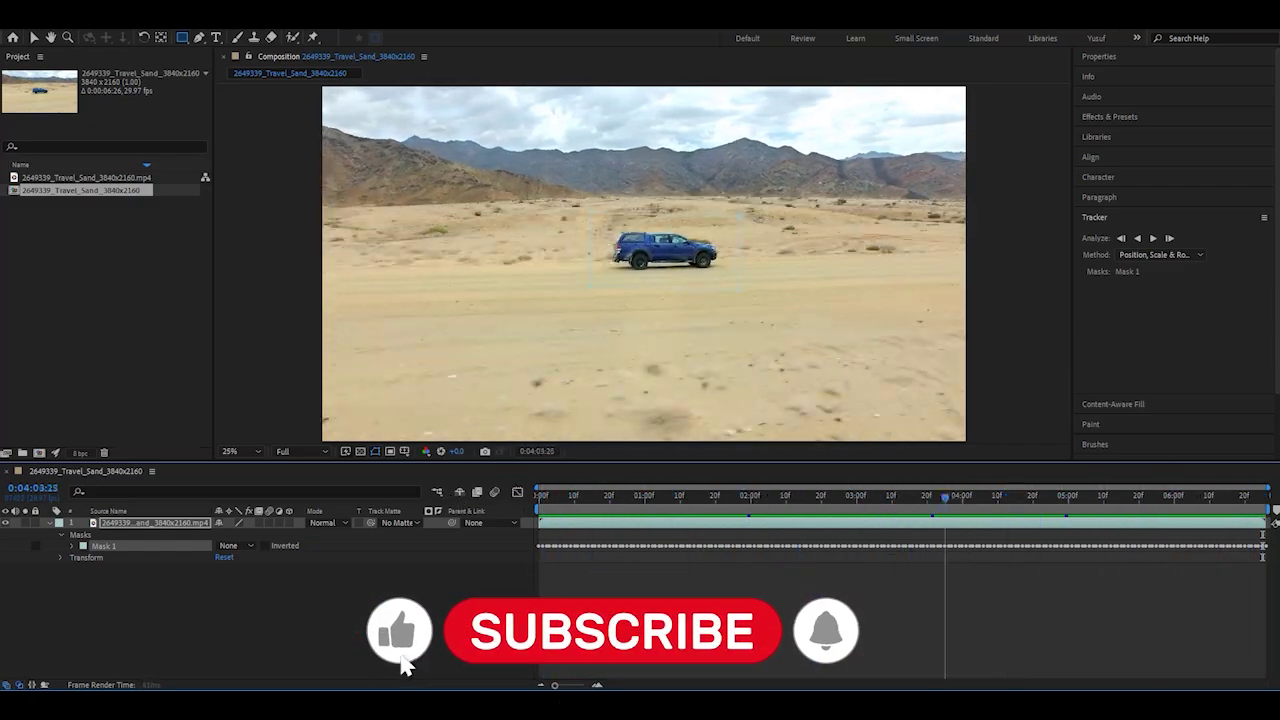
{"action": "key", "text": "space"}
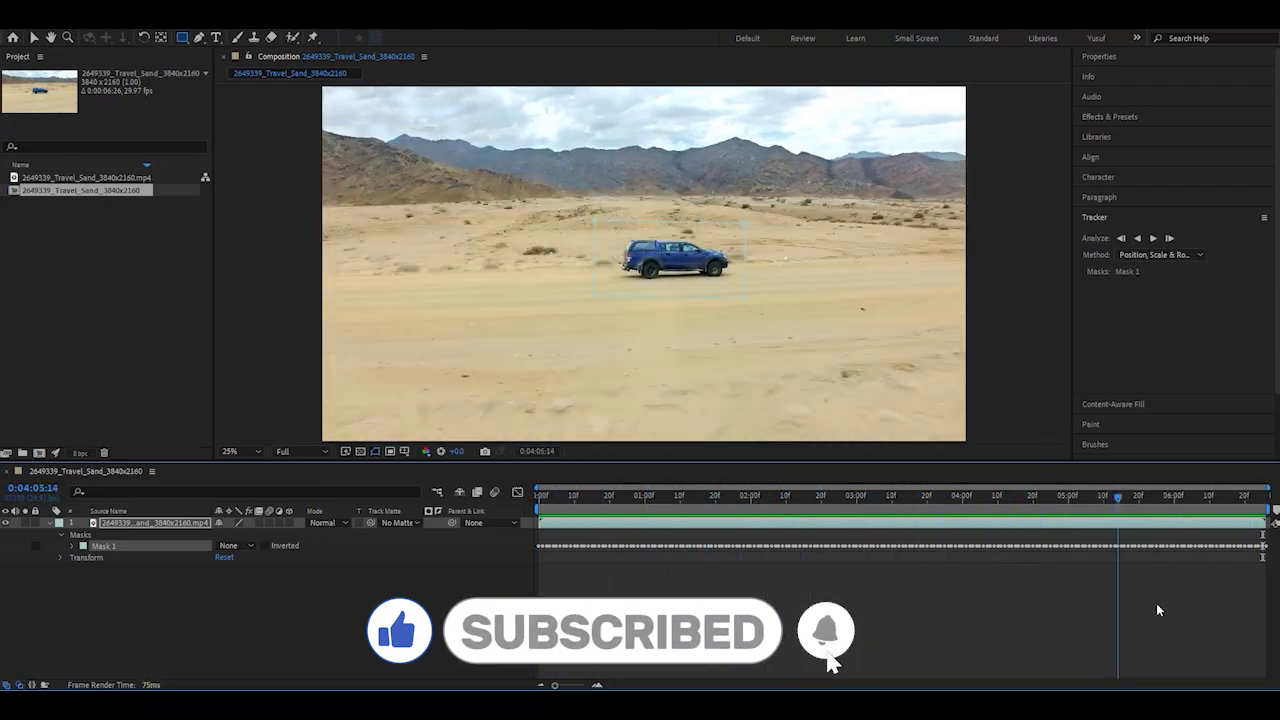
- Zoom to 50%, scrub to verify the mask follows the pickup, and return to frame one
{"action": "key", "text": "period"}
{"action": "mouse_move", "coordinate": [555, 507]}
{"action": "left_mouse_down"}
{"action": "mouse_move", "coordinate": [1205, 580]}
{"action": "mouse_move", "coordinate": [990, 576]}
{"action": "left_mouse_up"}
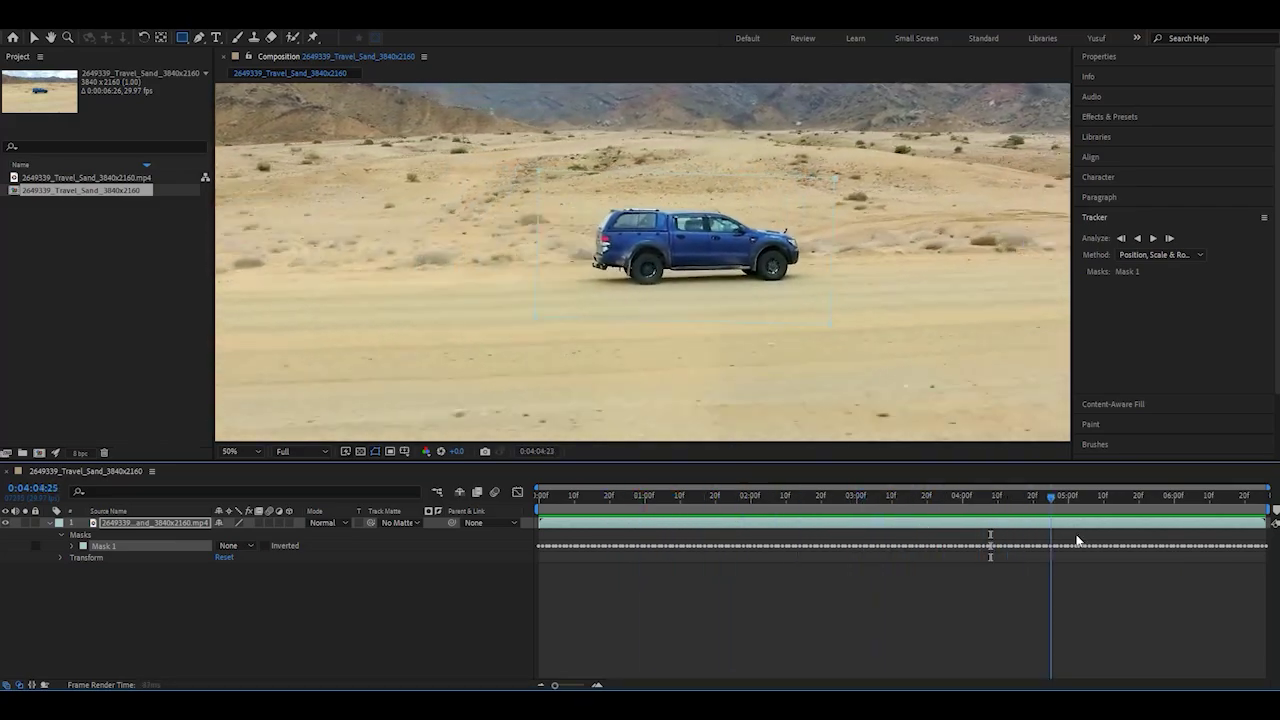
{"action": "left_click_drag", "start_coordinate": [1185, 548], "coordinate": [488, 564]}
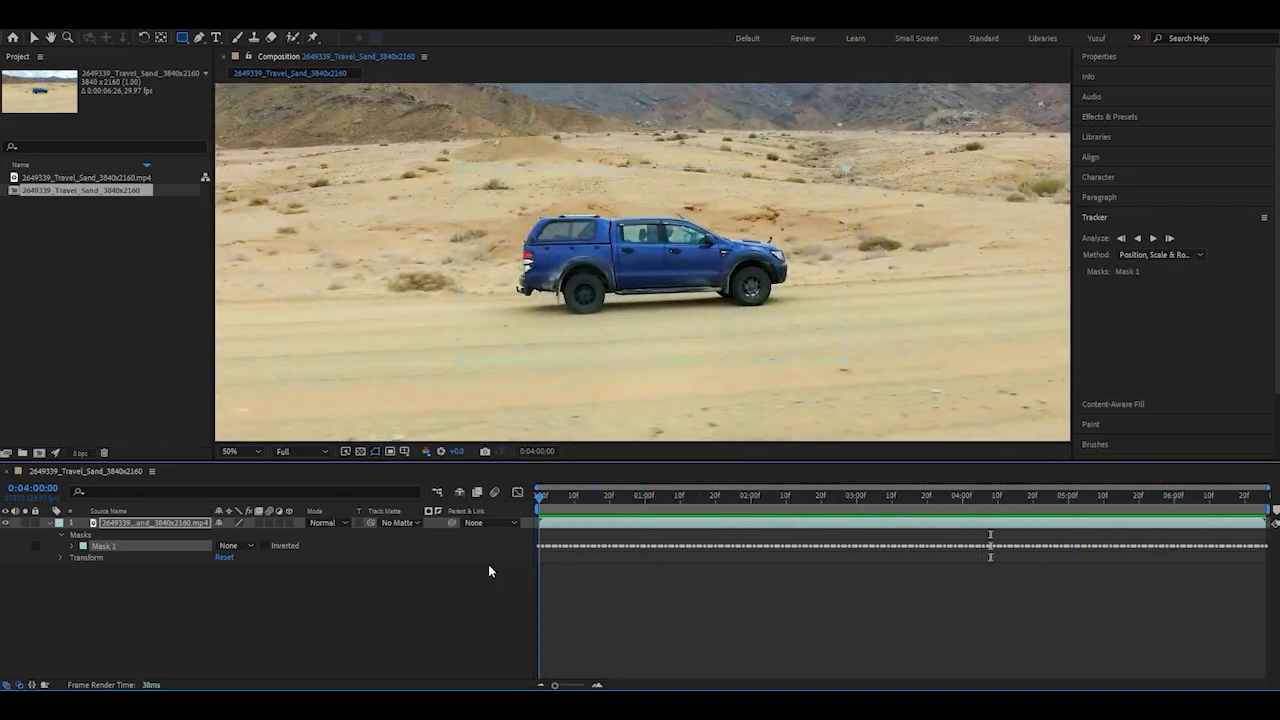
{"action": "scroll", "coordinate": [787, 331], "scroll_direction": "down", "scroll_amount": 2}
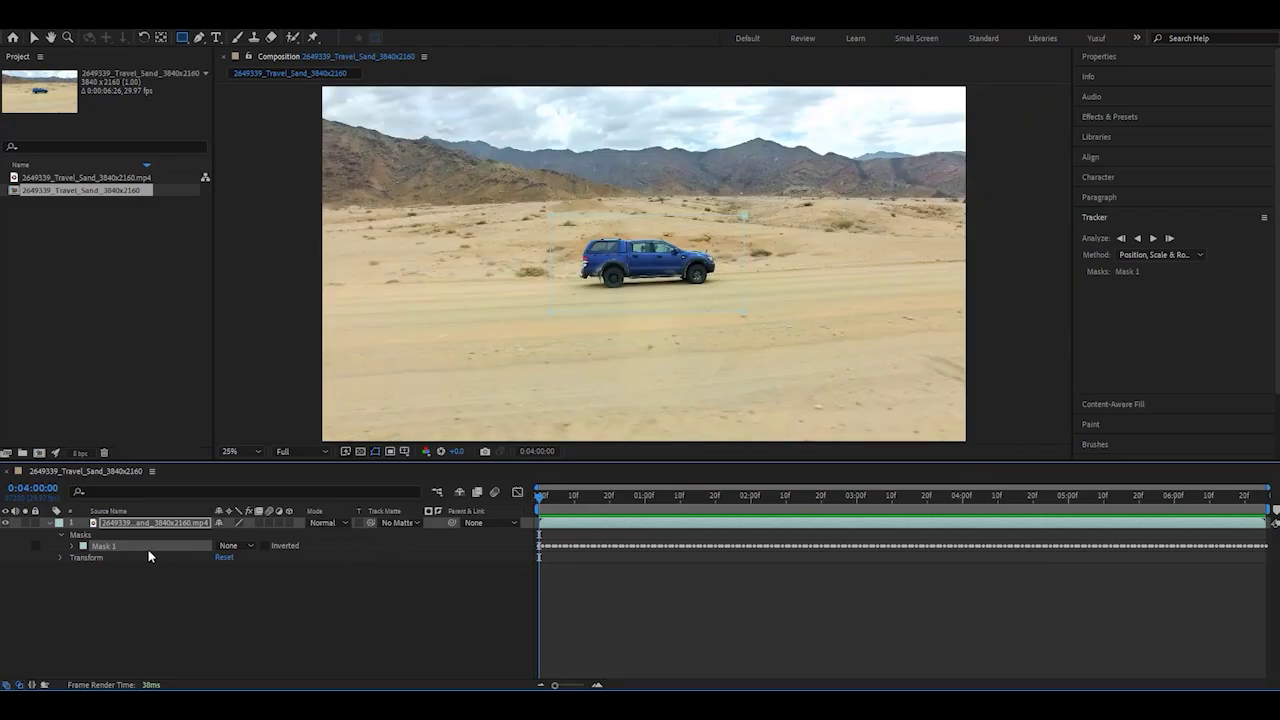
{"action": "left_click", "coordinate": [251, 547]}
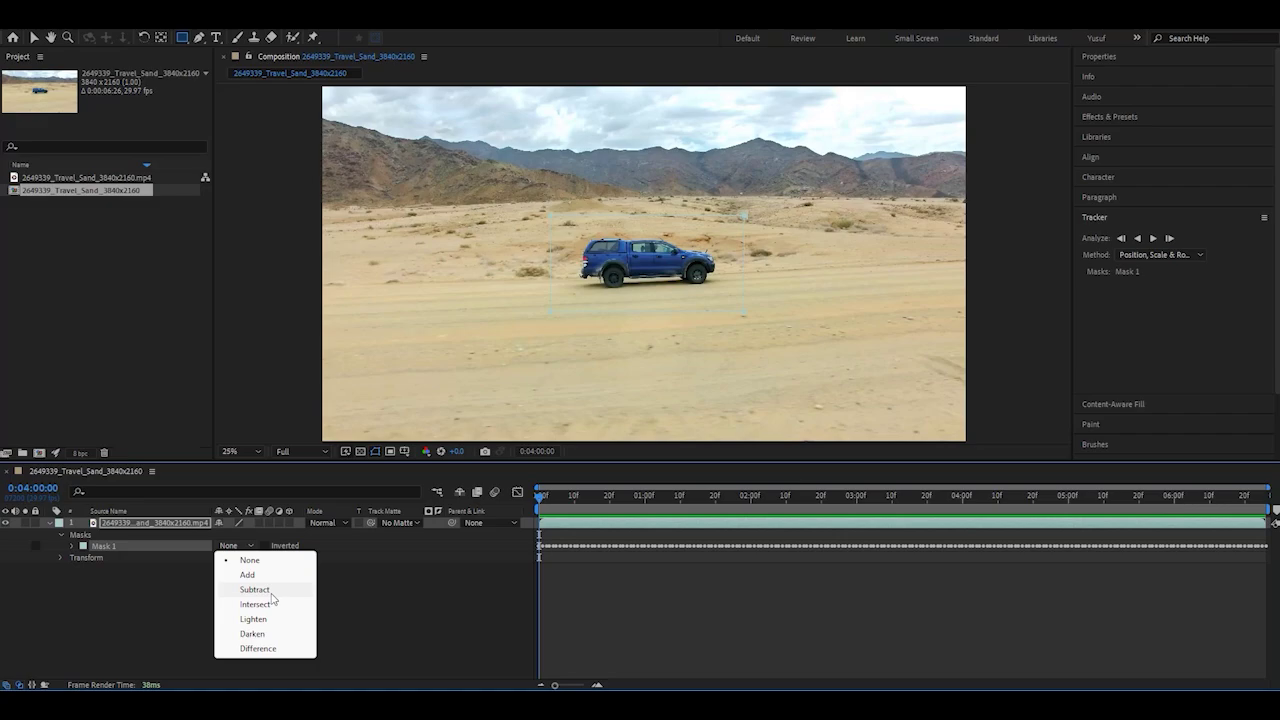
- Set Mask 1 to Subtract to black out the pickup and expand the Content-Aware Fill panel
{"action": "left_click", "coordinate": [271, 592]}
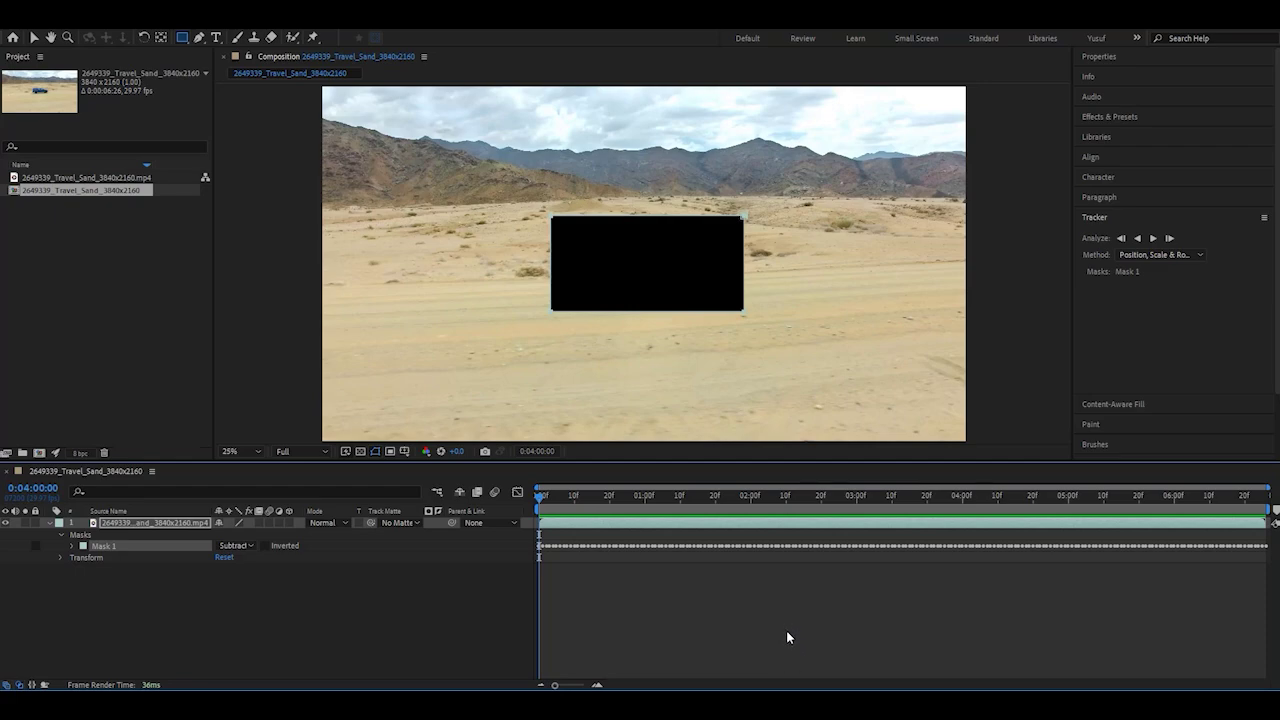
{"action": "left_click", "coordinate": [1114, 405]}
{"action": "scroll", "coordinate": [1250, 262], "scroll_direction": "down", "scroll_amount": 3}
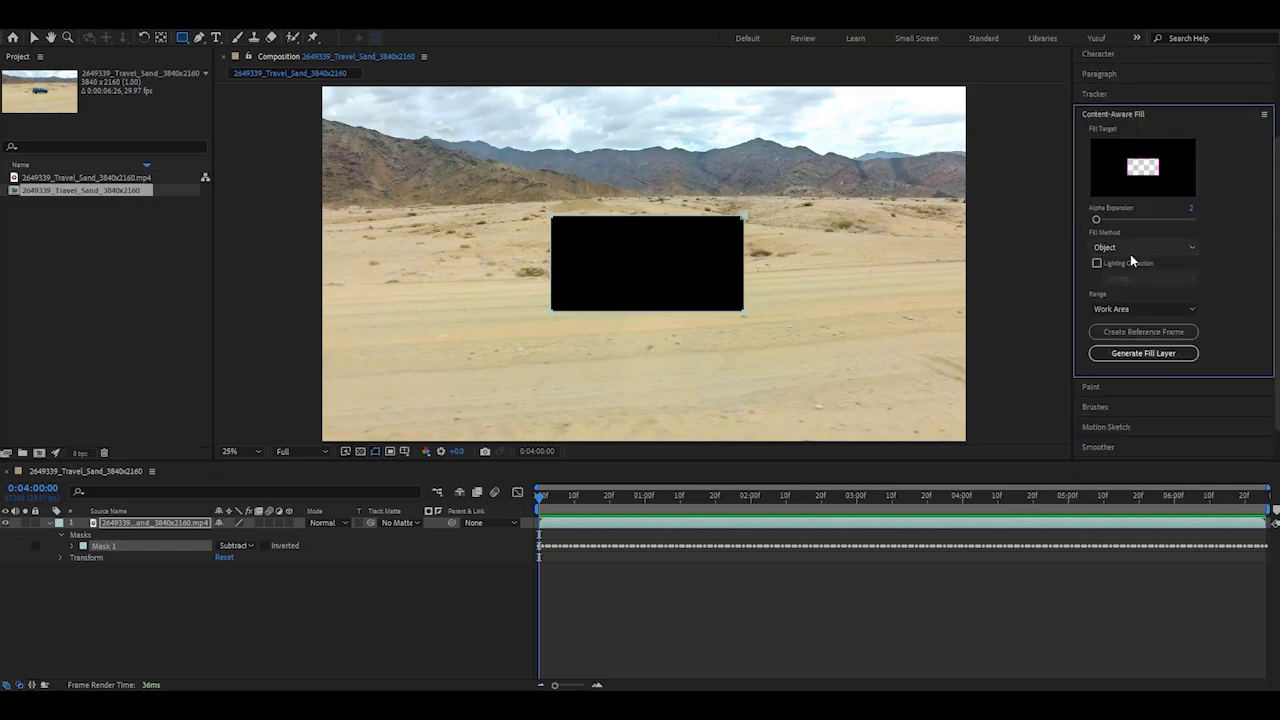
- Set Content-Aware Fill Alpha Expansion to 5 after previewing values 47, 15 and 0
{"action": "left_click", "coordinate": [273, 38]}
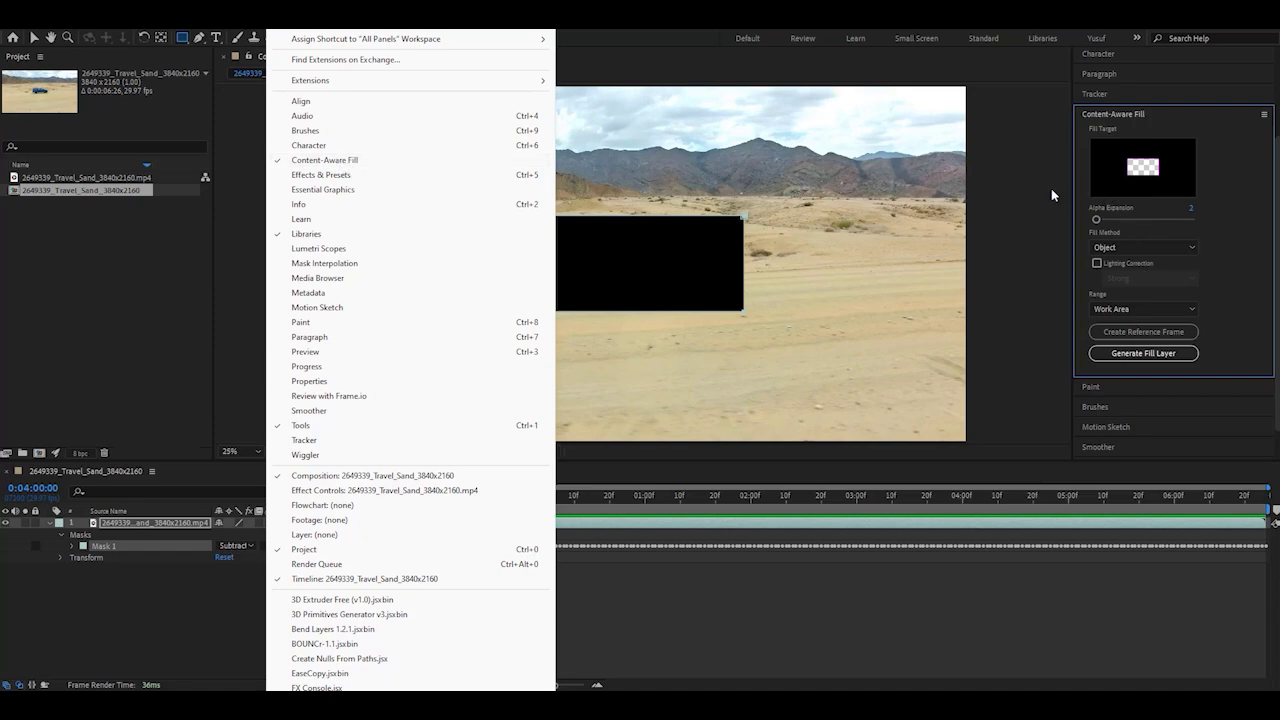
{"action": "left_click", "coordinate": [1008, 677]}
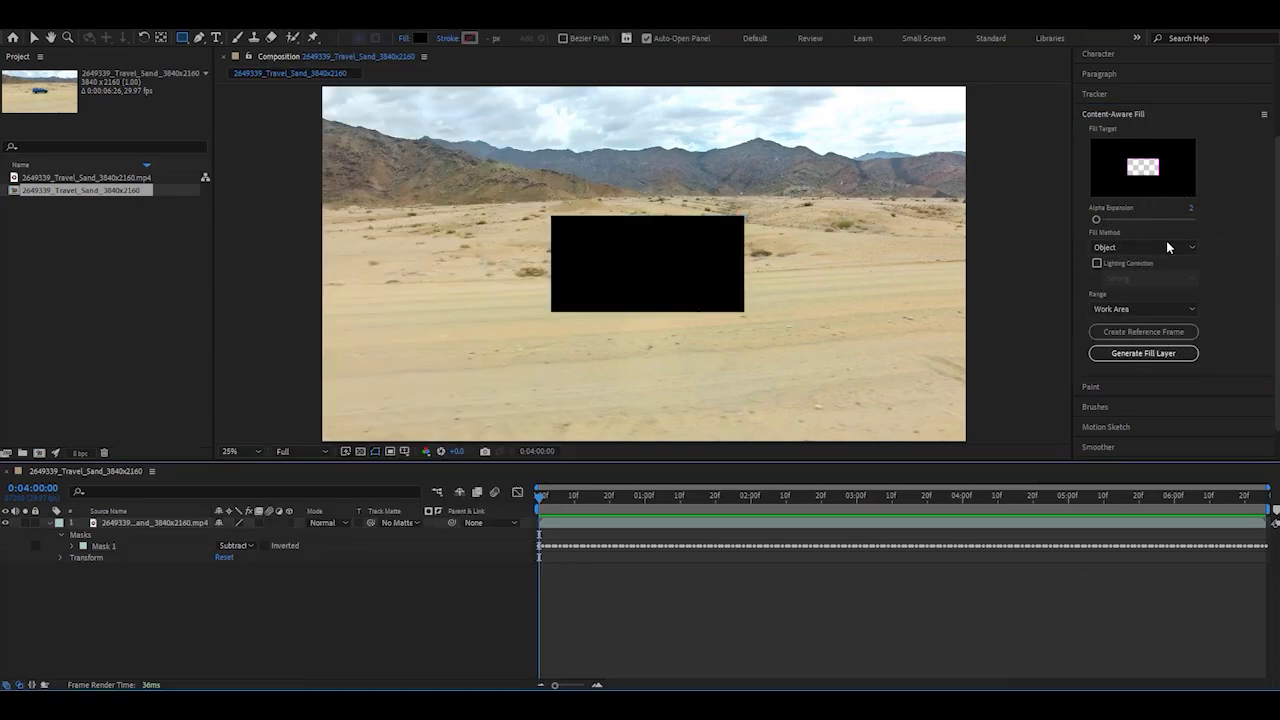
{"action": "left_click", "coordinate": [1191, 209]}
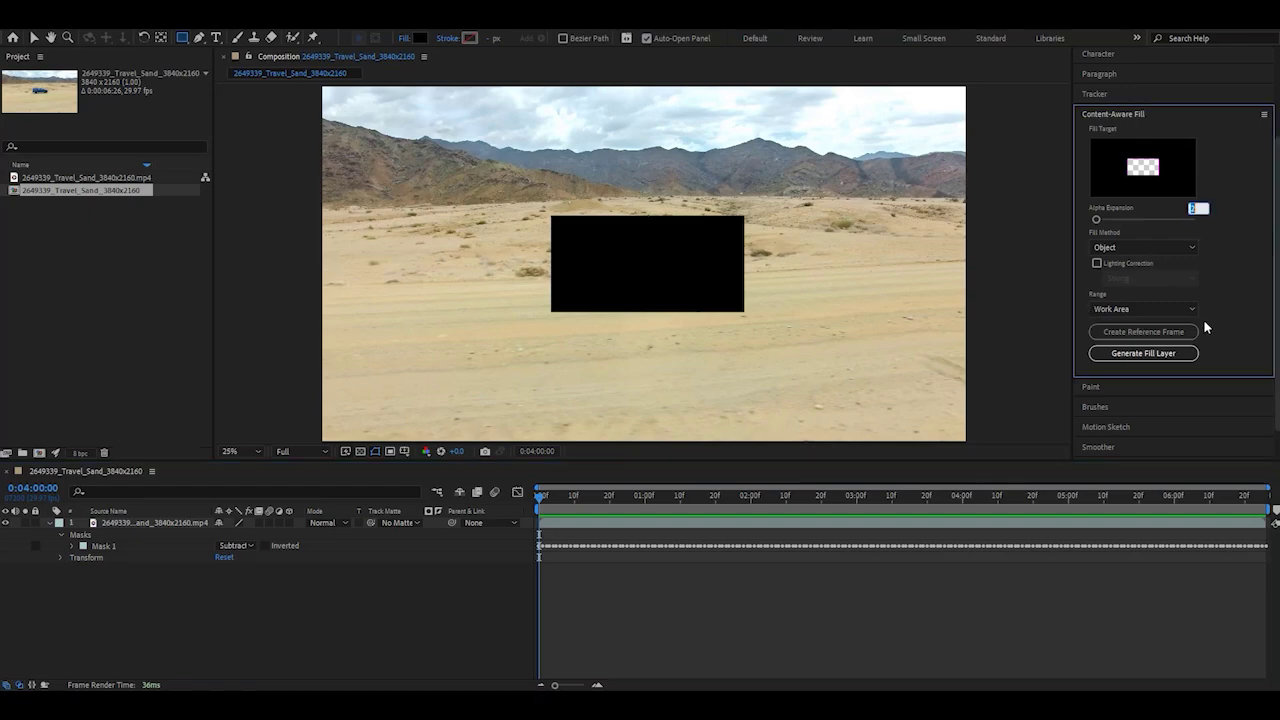
{"action": "type", "text": "5"}
{"action": "key", "text": "Return"}
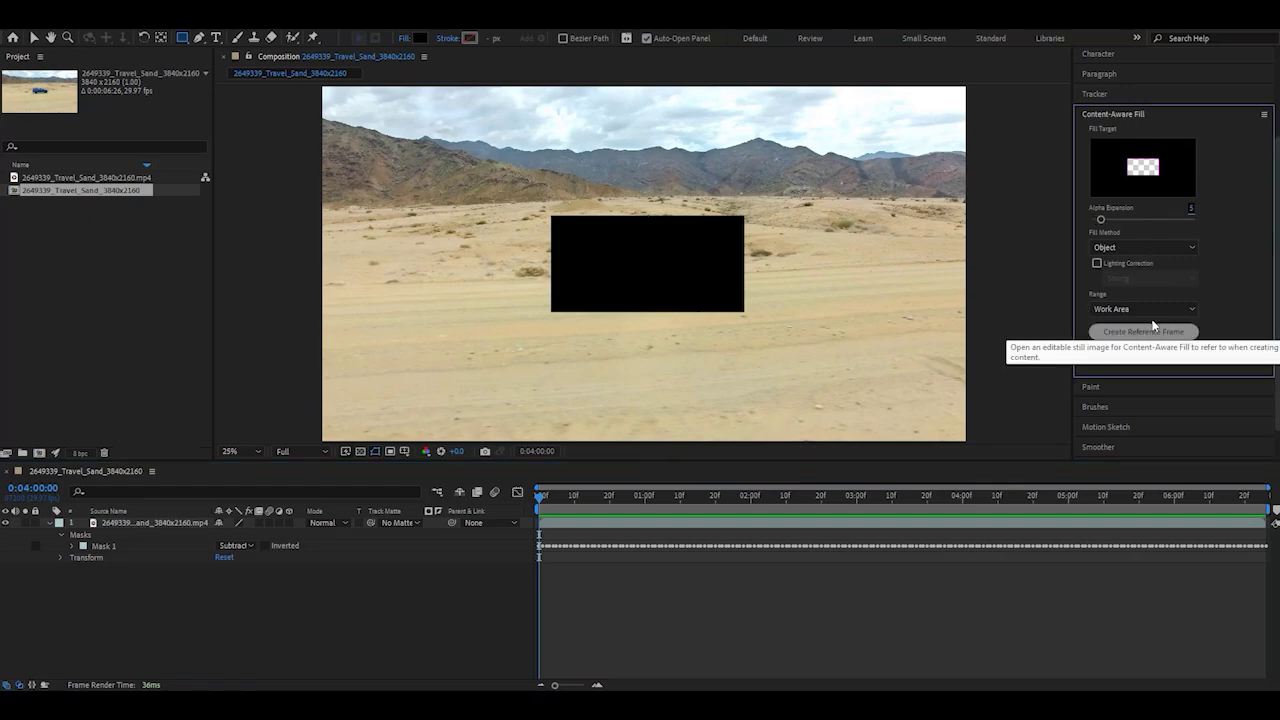
{"action": "left_click_drag", "start_coordinate": [1100, 221], "coordinate": [1175, 224]}
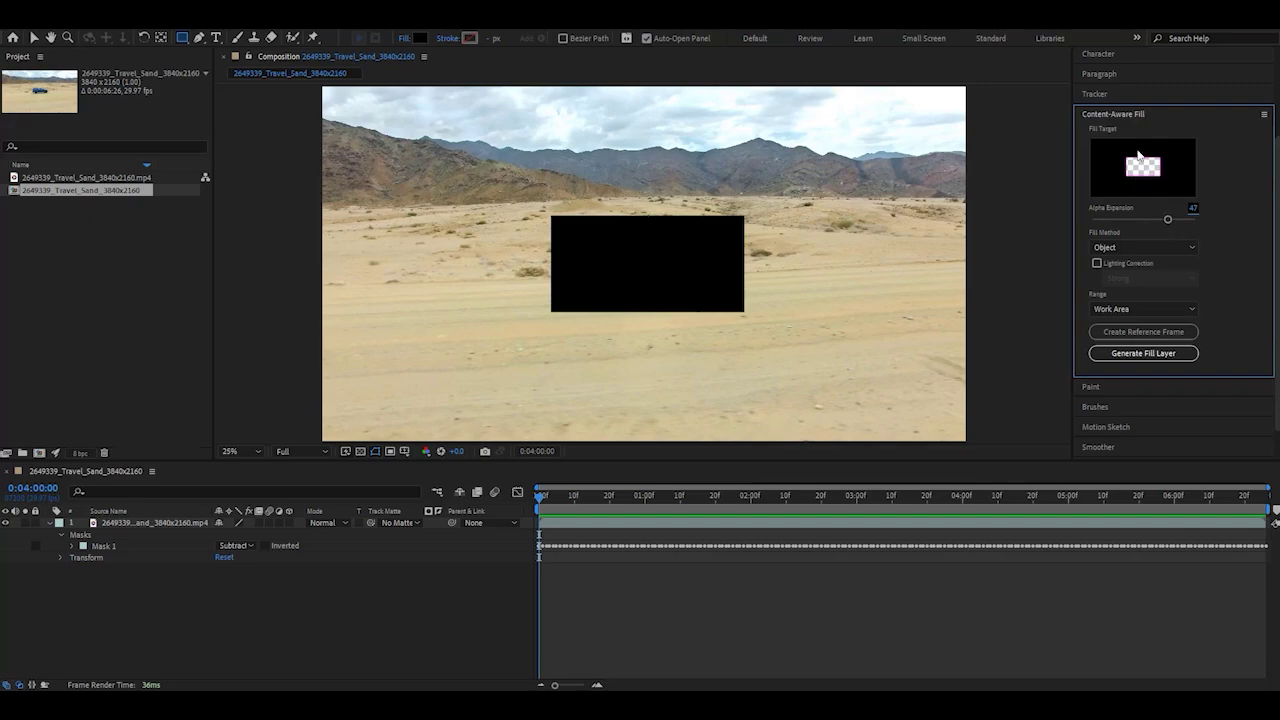
{"action": "left_click_drag", "start_coordinate": [1171, 220], "coordinate": [1118, 219]}
{"action": "left_click_drag", "start_coordinate": [1195, 220], "coordinate": [1093, 219]}
{"action": "left_click", "coordinate": [1191, 208]}
{"action": "type", "text": "5"}
{"action": "key", "text": "Return"}
- Keep Fill Method on Object and Range on Work Area, then generate the fill layer
{"action": "left_click", "coordinate": [1112, 248]}
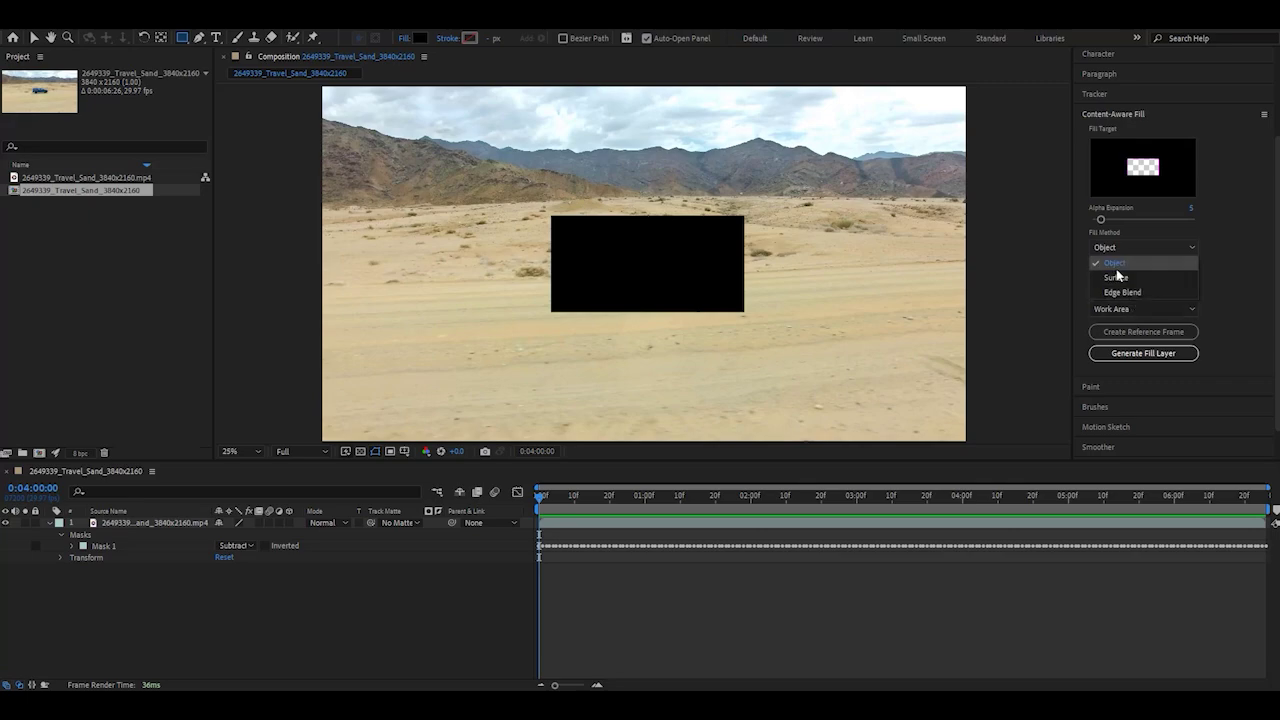
{"action": "left_click", "coordinate": [1126, 262]}
{"action": "left_click", "coordinate": [1138, 247]}
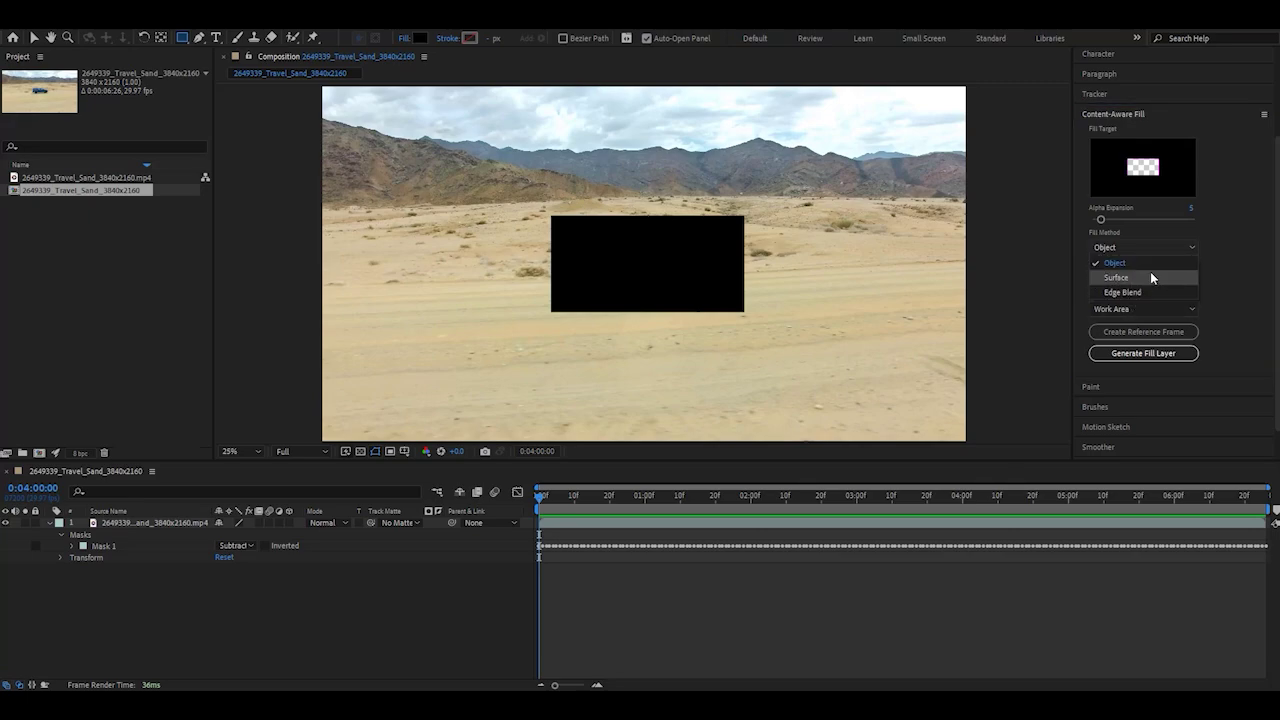
{"action": "left_click", "coordinate": [1122, 250]}
{"action": "left_click", "coordinate": [1171, 311]}
{"action": "left_click", "coordinate": [1180, 334]}
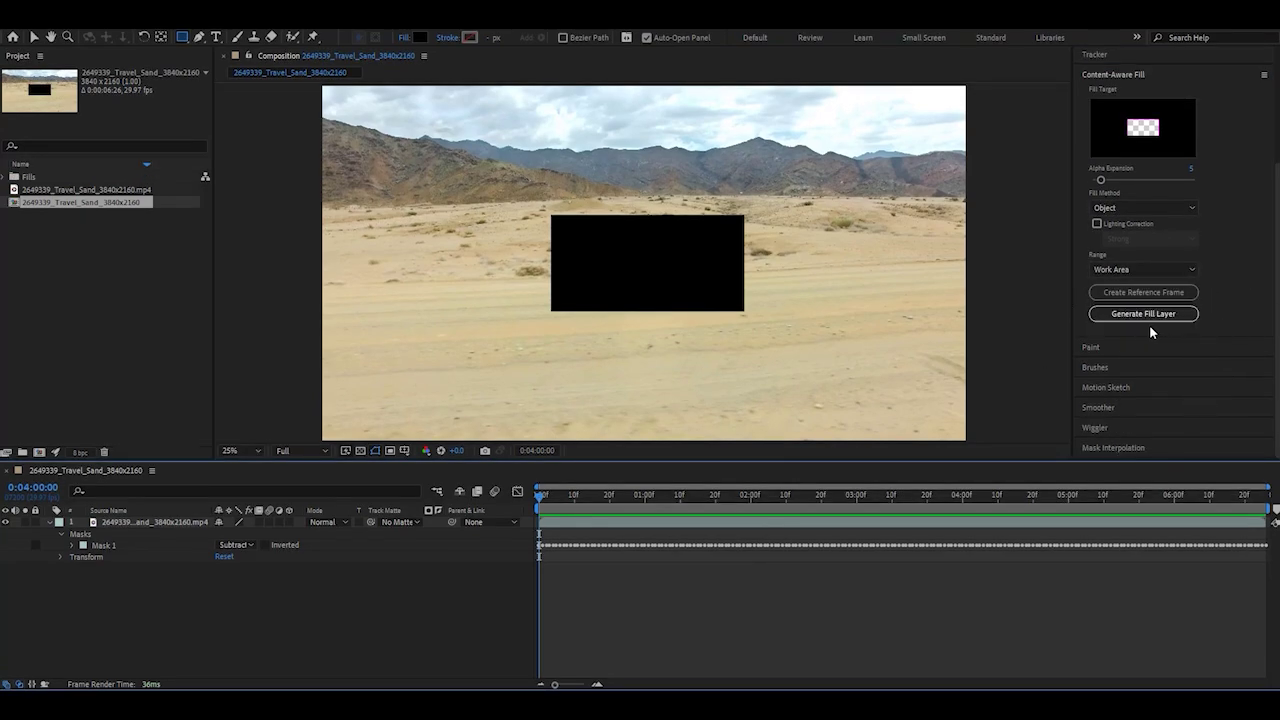
{"action": "left_click", "coordinate": [1170, 317]}
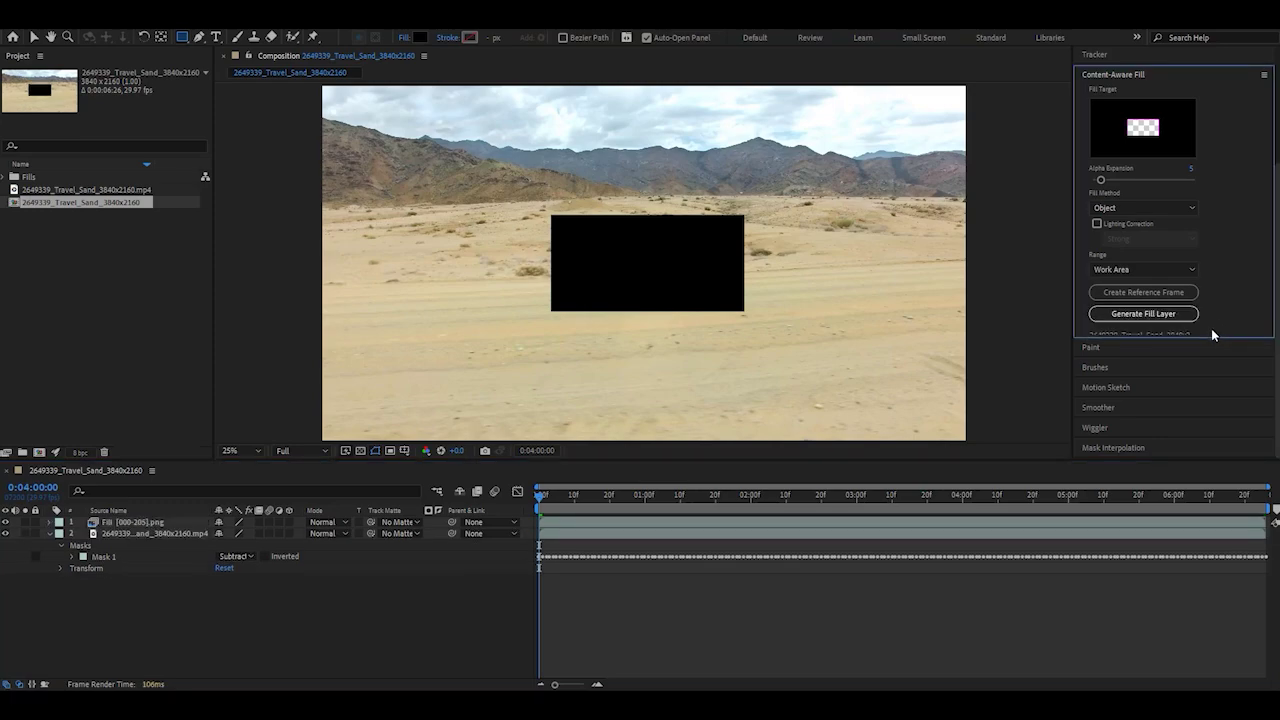
- Enlarge the Content-Aware Fill panel to follow the Fill [000-205].png layer's analysis progress
{"action": "left_click_drag", "start_coordinate": [1210, 335], "coordinate": [1176, 379]}
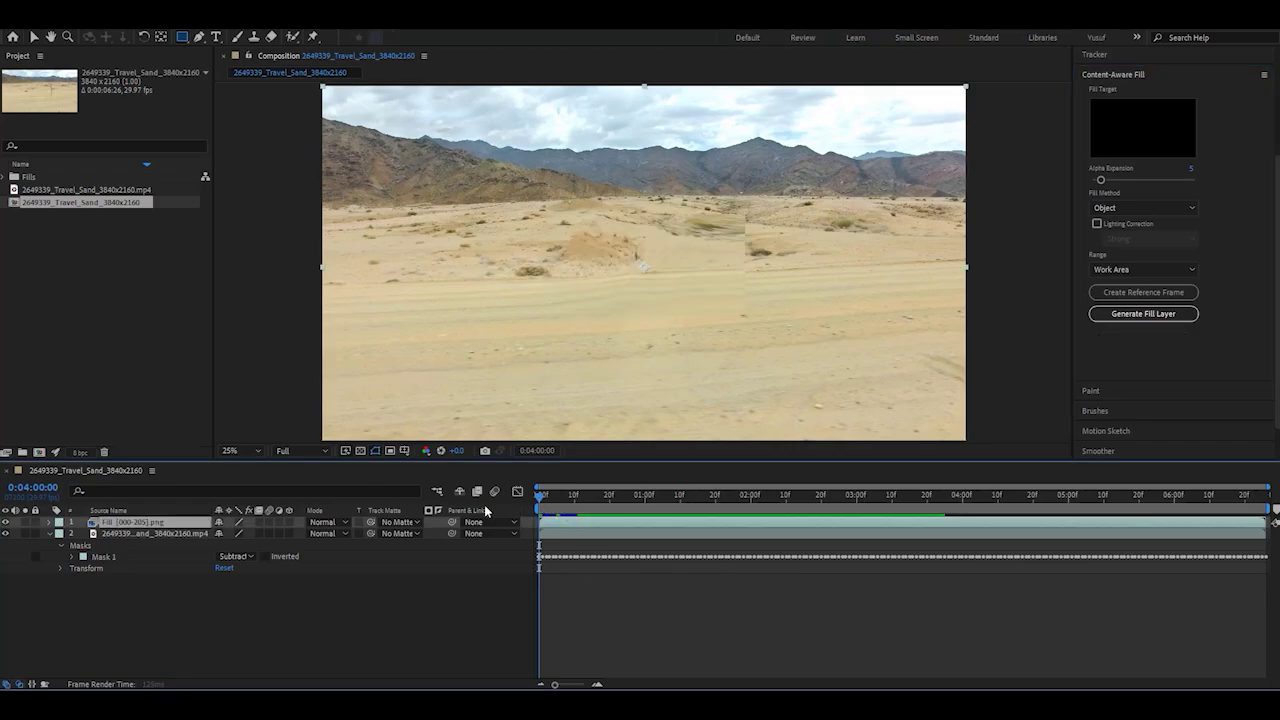
{"action": "key", "text": "space"}
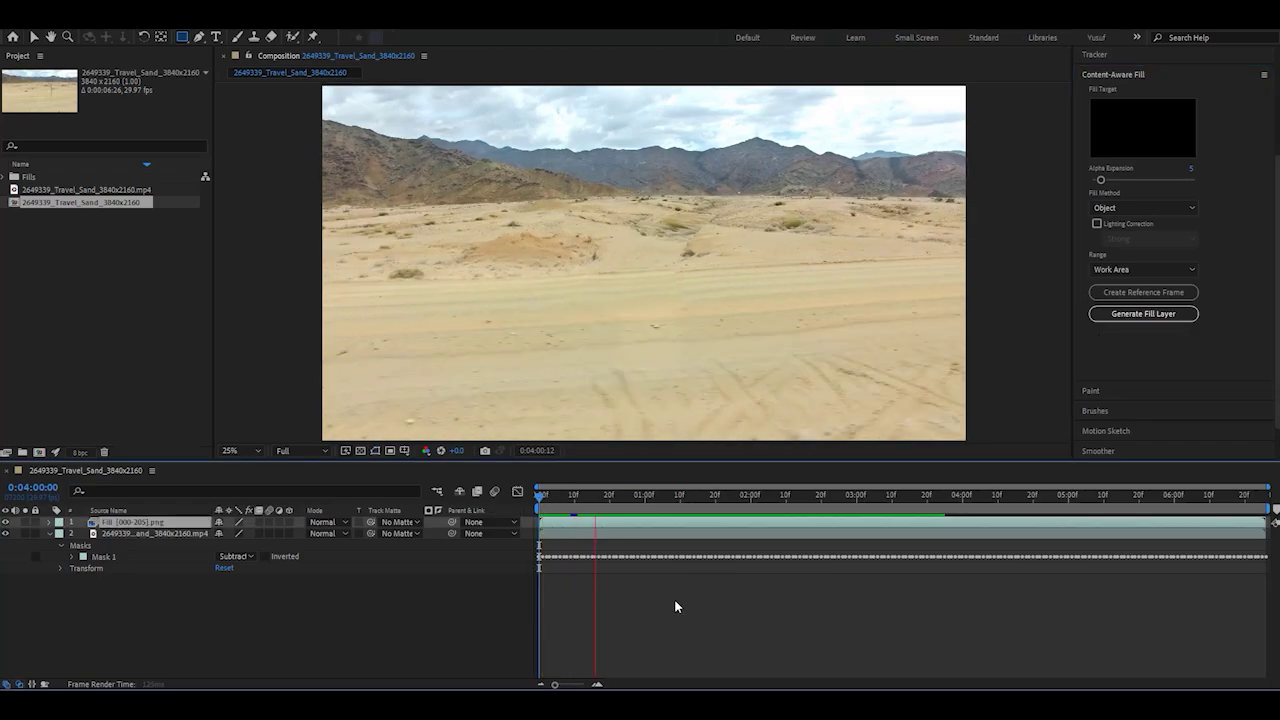
{"action": "mouse_move", "coordinate": [690, 496]}
{"action": "left_mouse_down"}
{"action": "mouse_move", "coordinate": [737, 496]}
{"action": "mouse_move", "coordinate": [735, 541]}
{"action": "mouse_move", "coordinate": [652, 556]}
{"action": "mouse_move", "coordinate": [663, 590]}
{"action": "mouse_move", "coordinate": [820, 580]}
{"action": "left_mouse_up"}
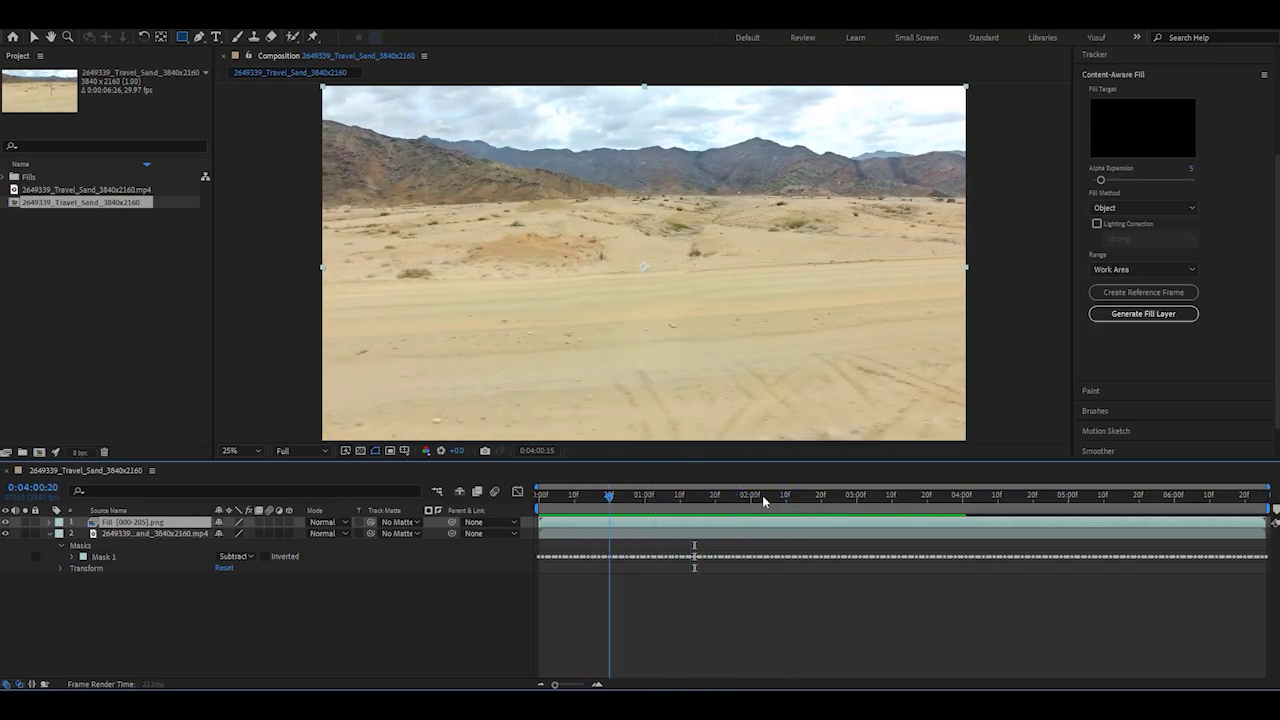
{"action": "left_click_drag", "start_coordinate": [822, 580], "coordinate": [701, 576]}
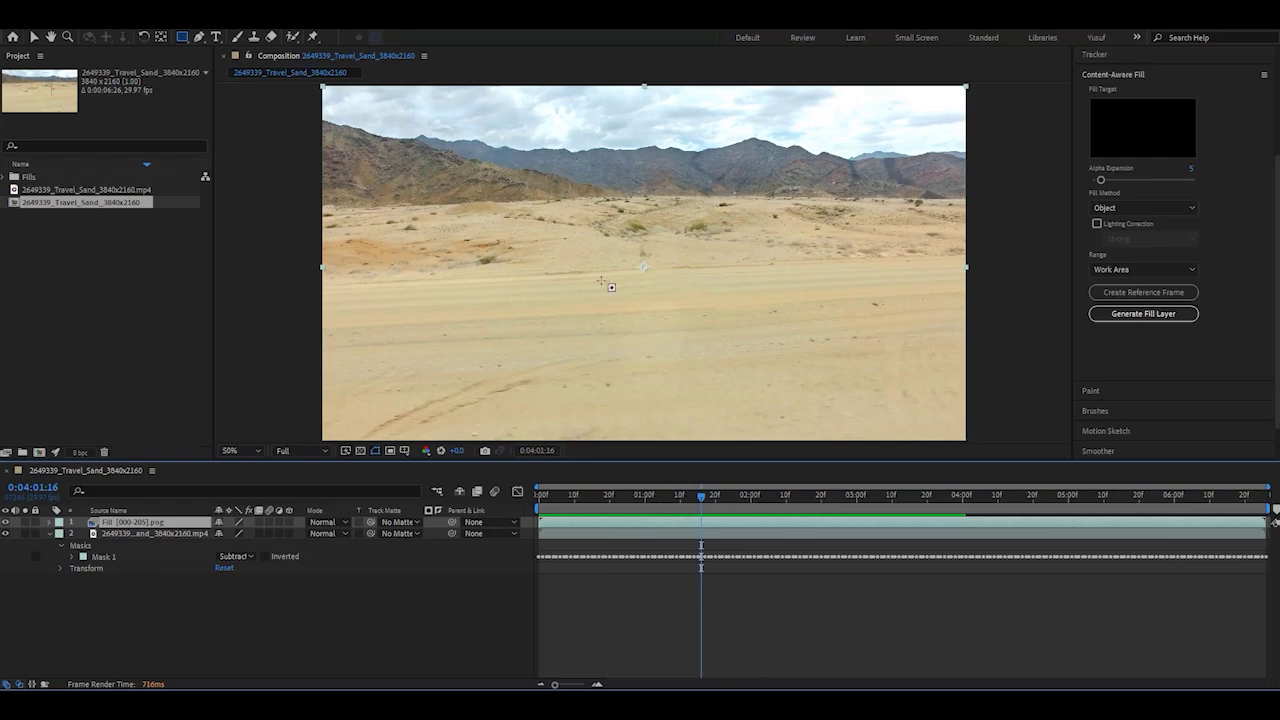
{"action": "key", "text": "period"}
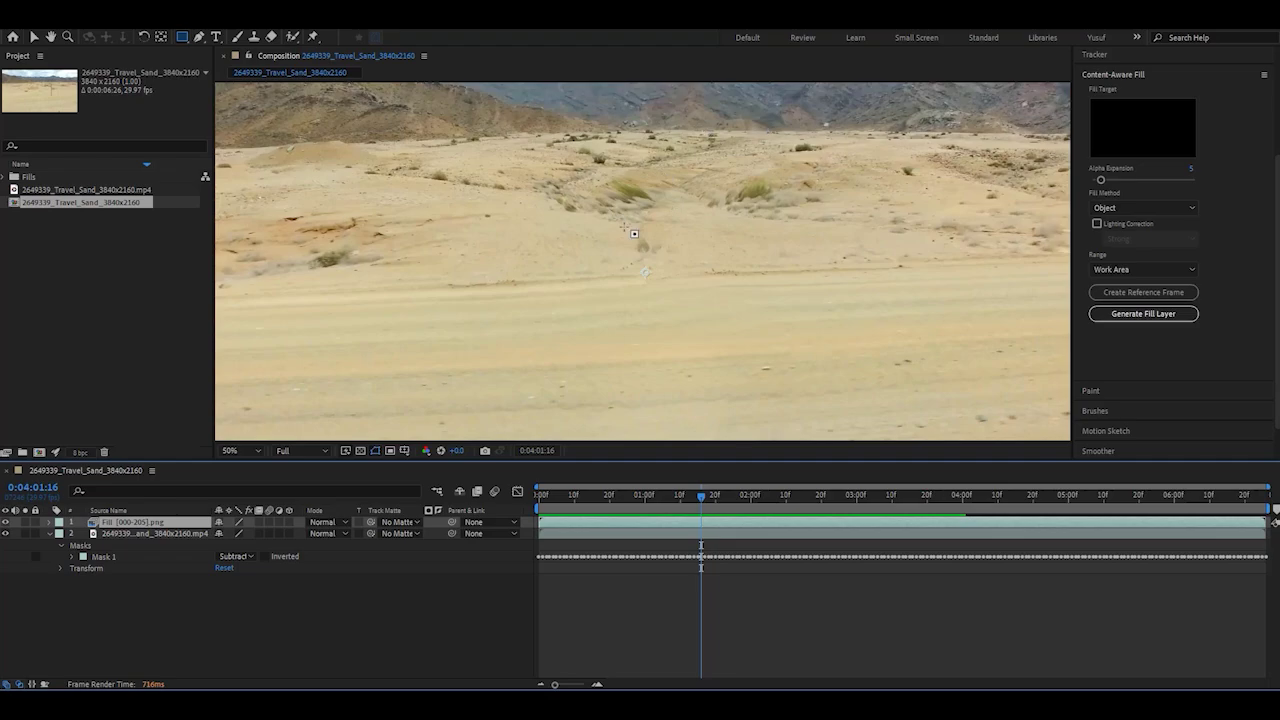
{"action": "key", "text": "comma"}
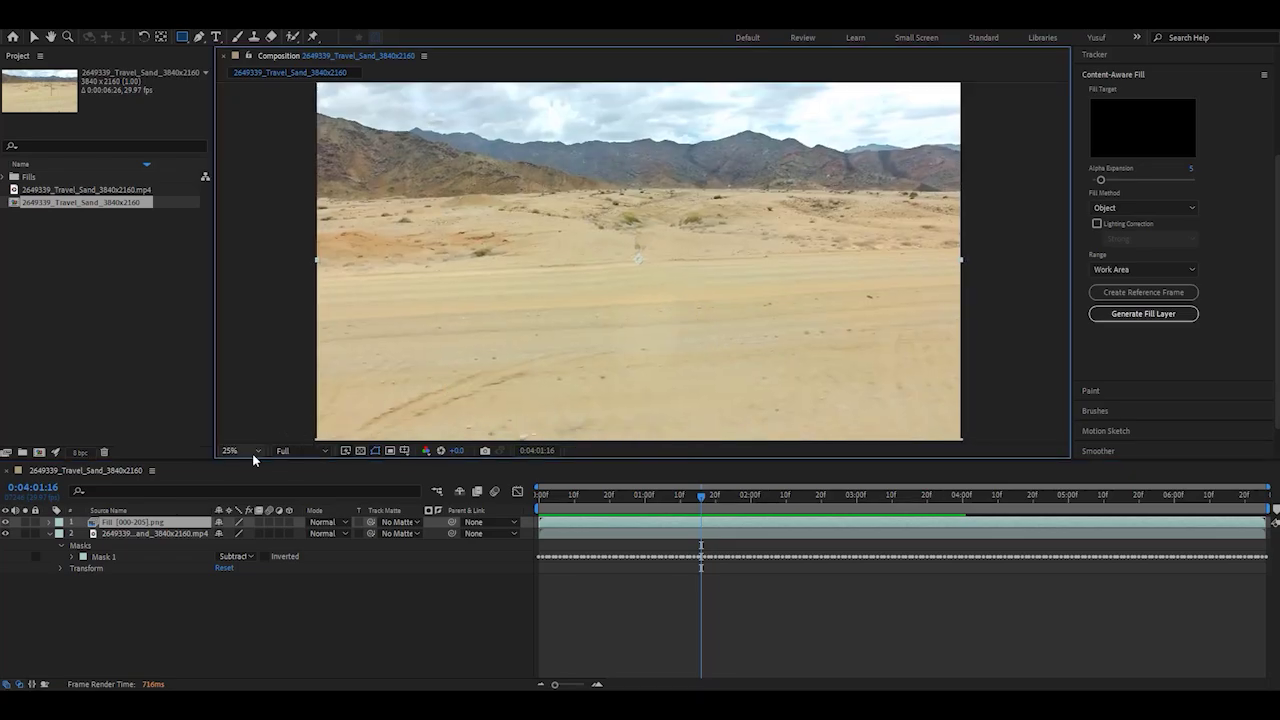
{"action": "left_click", "coordinate": [242, 451]}
{"action": "left_click", "coordinate": [262, 227]}
{"action": "key", "text": "space"}
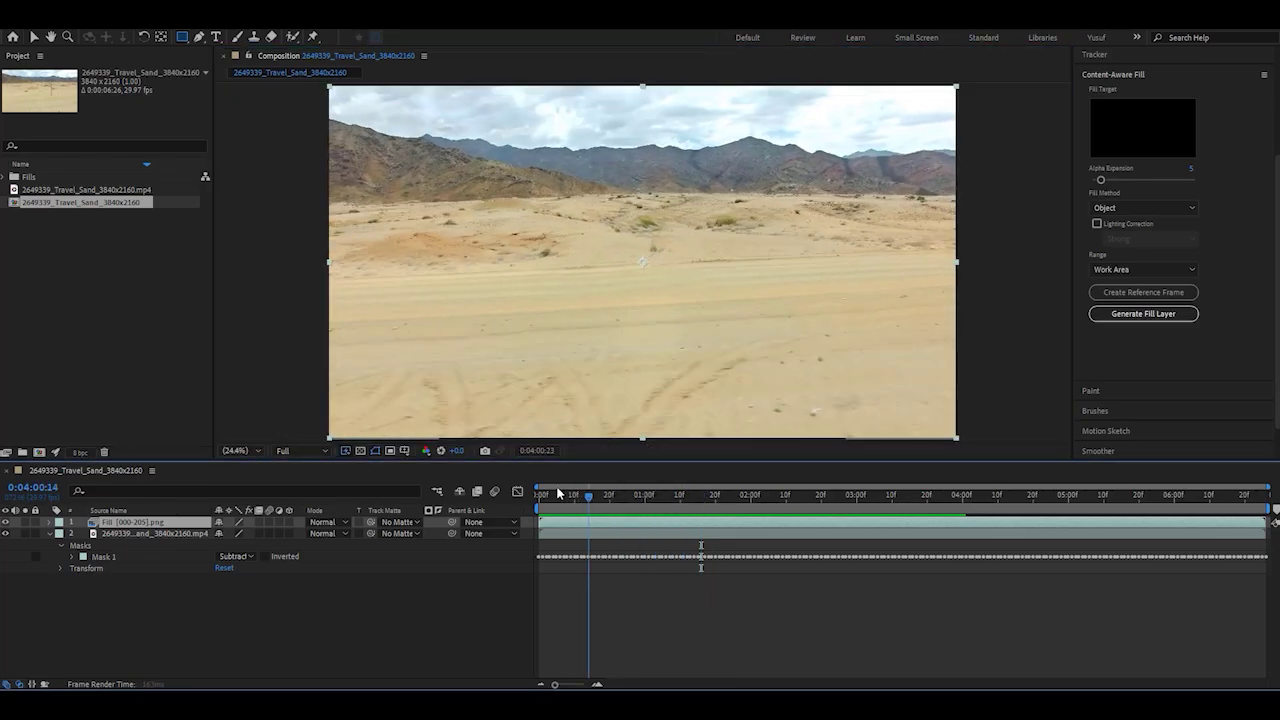
{"action": "mouse_move", "coordinate": [713, 510]}
{"action": "left_mouse_down"}
{"action": "mouse_move", "coordinate": [952, 530]}
{"action": "mouse_move", "coordinate": [803, 530]}
{"action": "left_mouse_up"}
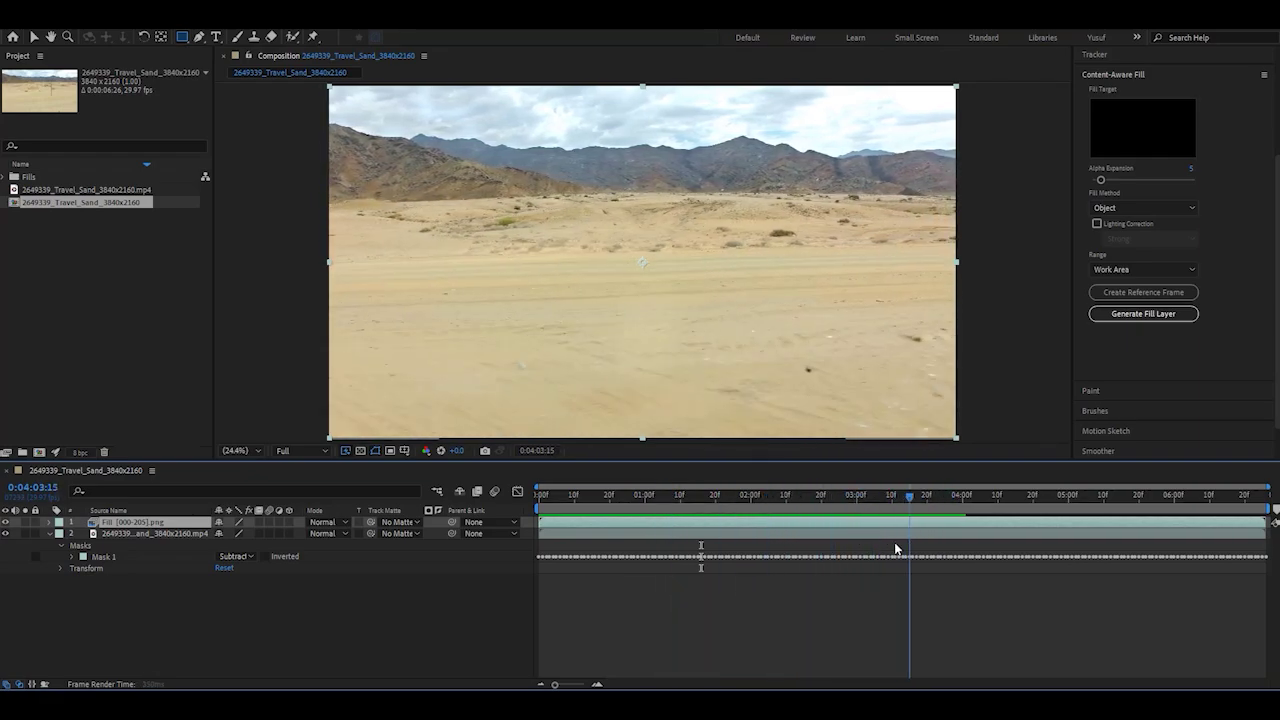